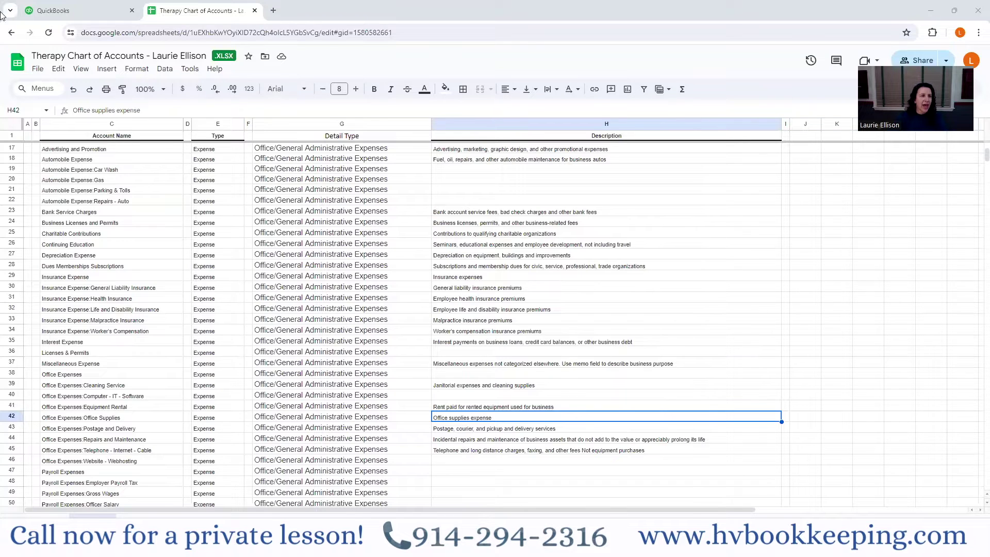
- Make a copy of the therapy chart of accounts and select the Owners Draw cell C7
{"action": "mouse_move", "coordinate": [66, 13]}
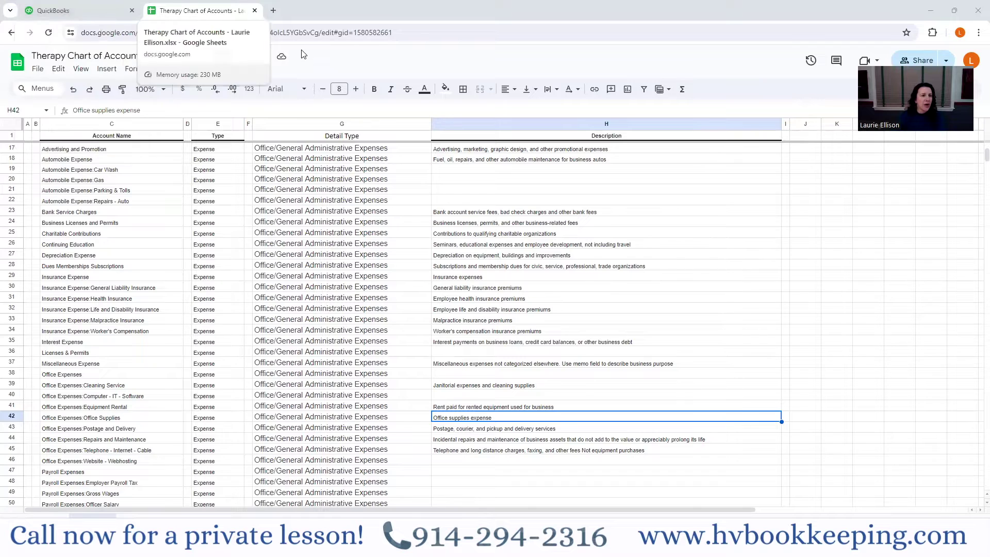
{"action": "left_click", "coordinate": [37, 68]}
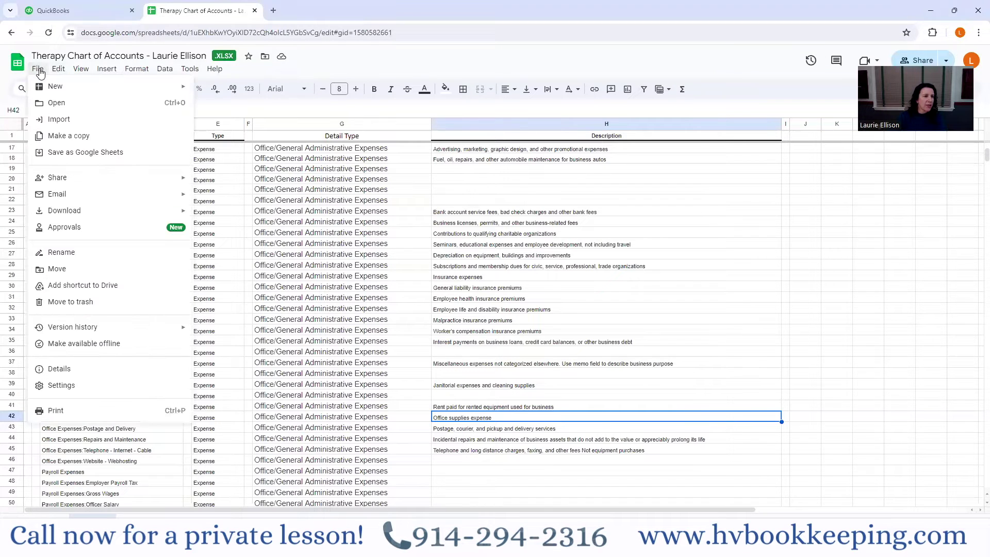
{"action": "left_click", "coordinate": [61, 135]}
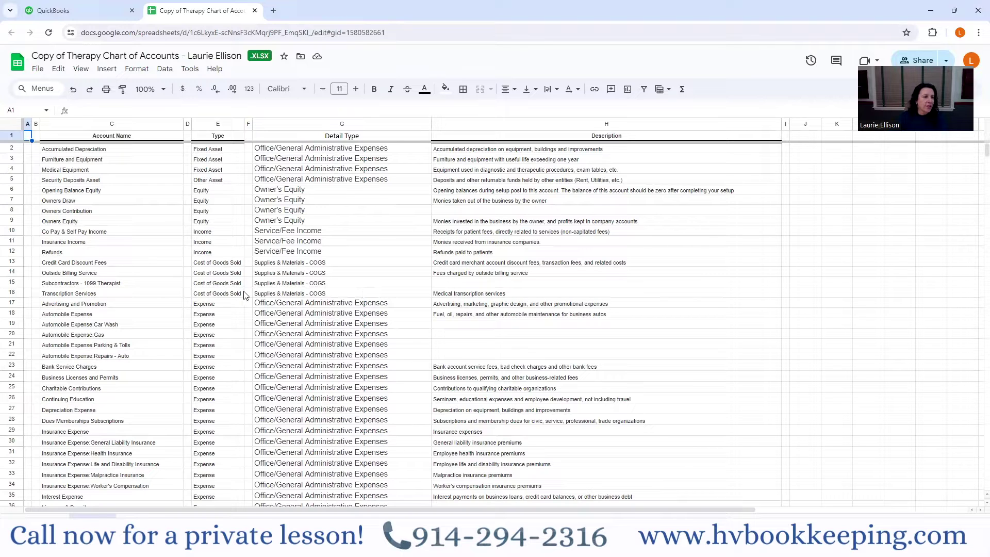
{"action": "left_click", "coordinate": [66, 202]}
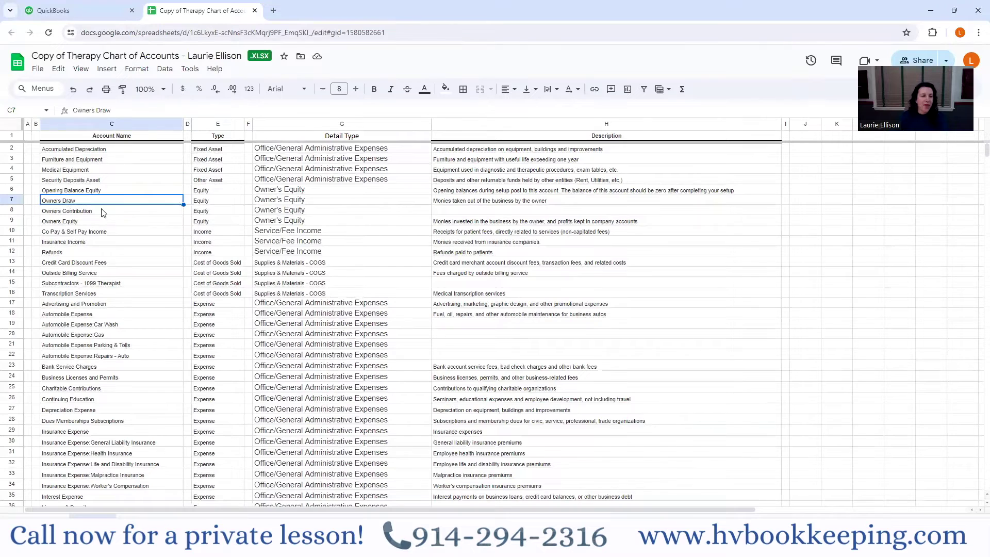
- Insert a blank row 8 above Owners Contribution
{"action": "left_click", "coordinate": [11, 210]}
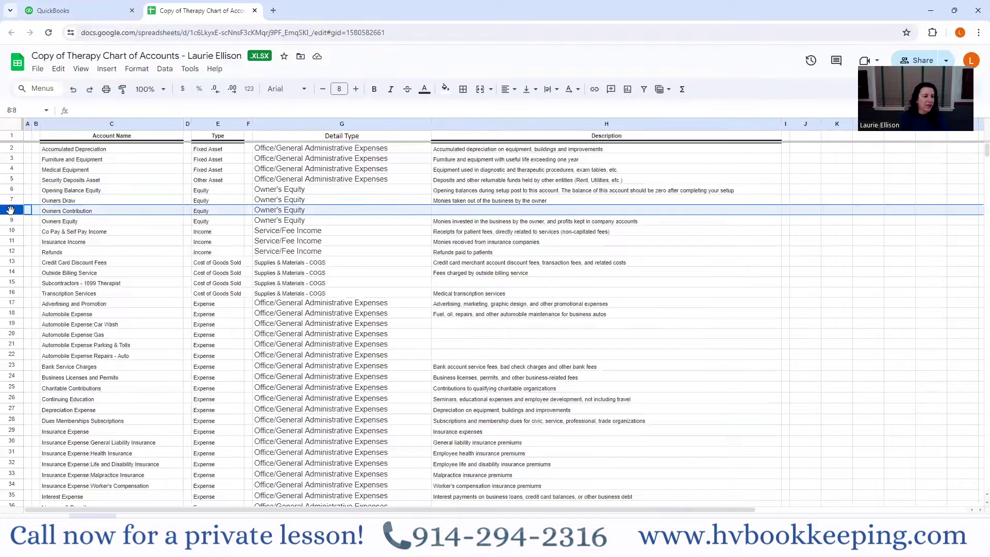
{"action": "right_click", "coordinate": [10, 209]}
{"action": "left_click", "coordinate": [53, 295]}
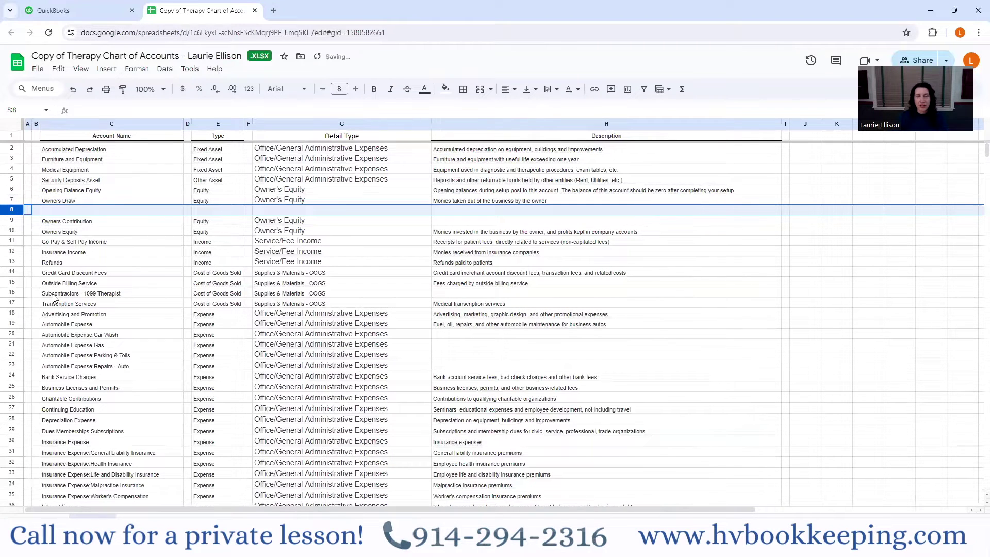
- Fill the new row with account name 'Owners Distribution' and type 'Equity'
{"action": "left_click", "coordinate": [61, 211]}
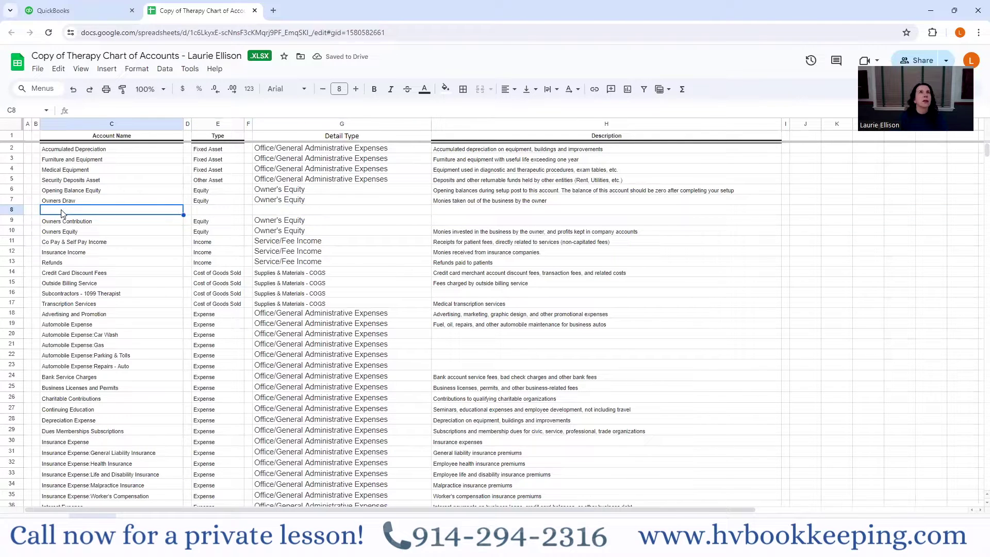
{"action": "type", "text": "Owners Dist"}
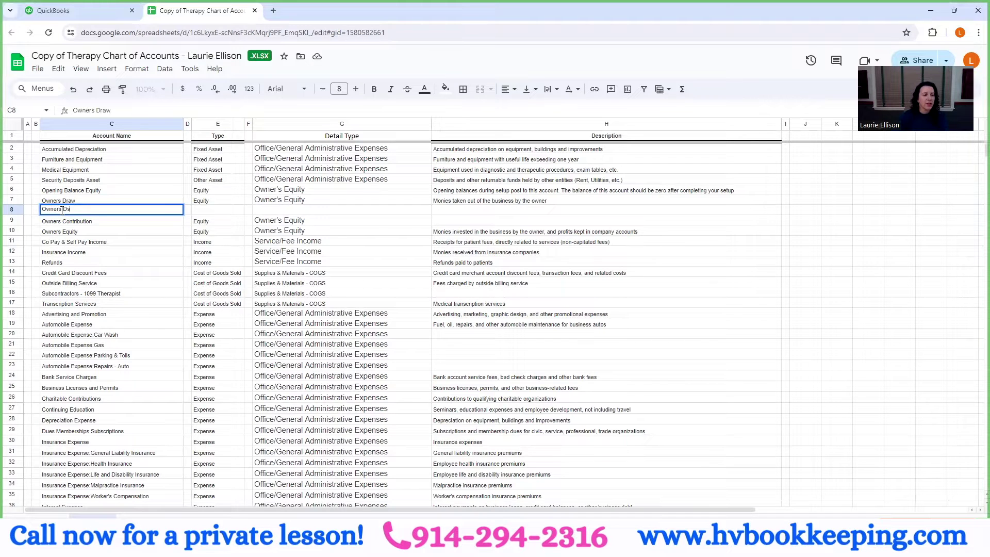
{"action": "type", "text": "ribution"}
{"action": "key", "text": "Tab"}
{"action": "key", "text": "Tab"}
{"action": "type", "text": "Equity"}
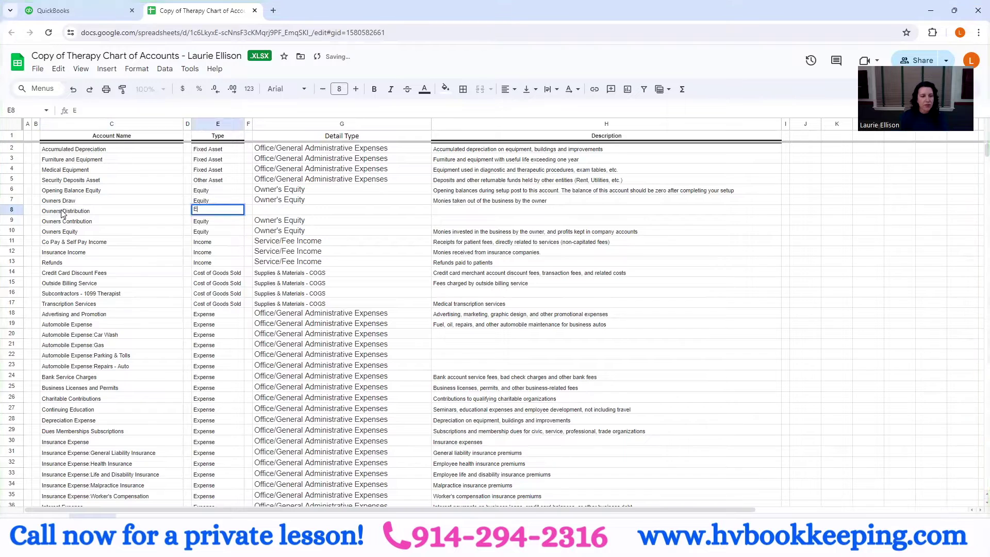
{"action": "key", "text": "Tab"}
{"action": "key", "text": "Tab"}
{"action": "key", "text": "Tab"}
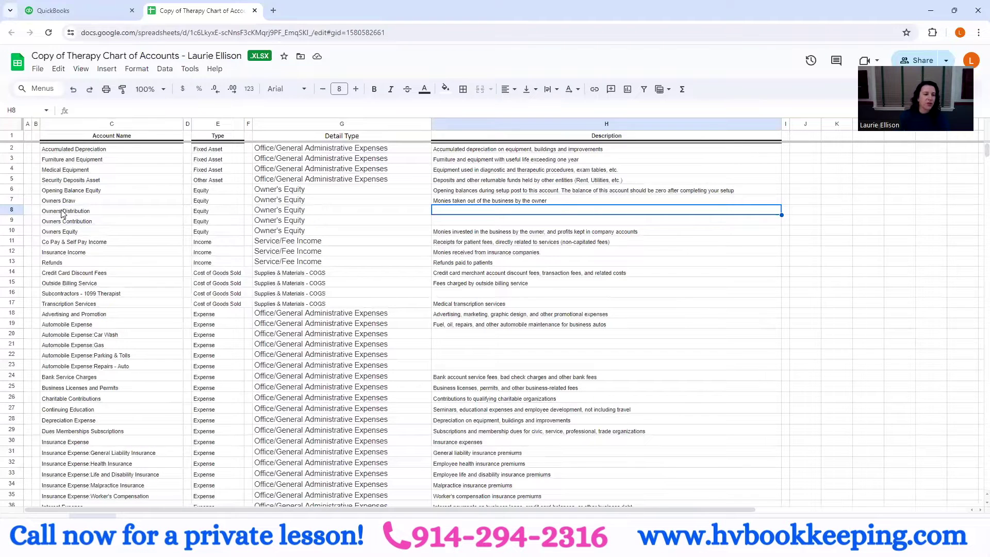
{"action": "left_click", "coordinate": [71, 202]}
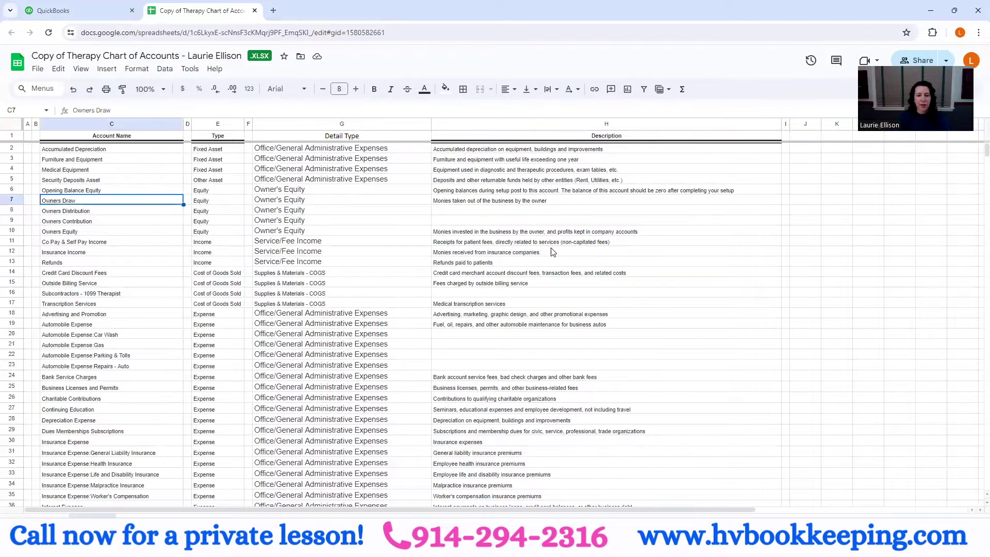
{"action": "left_click", "coordinate": [529, 210]}
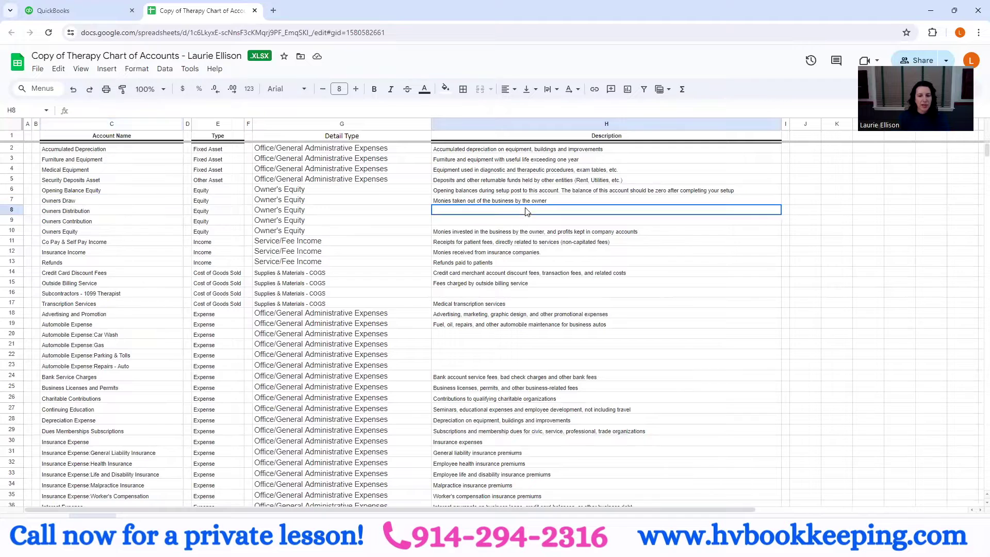
{"action": "left_click", "coordinate": [98, 222]}
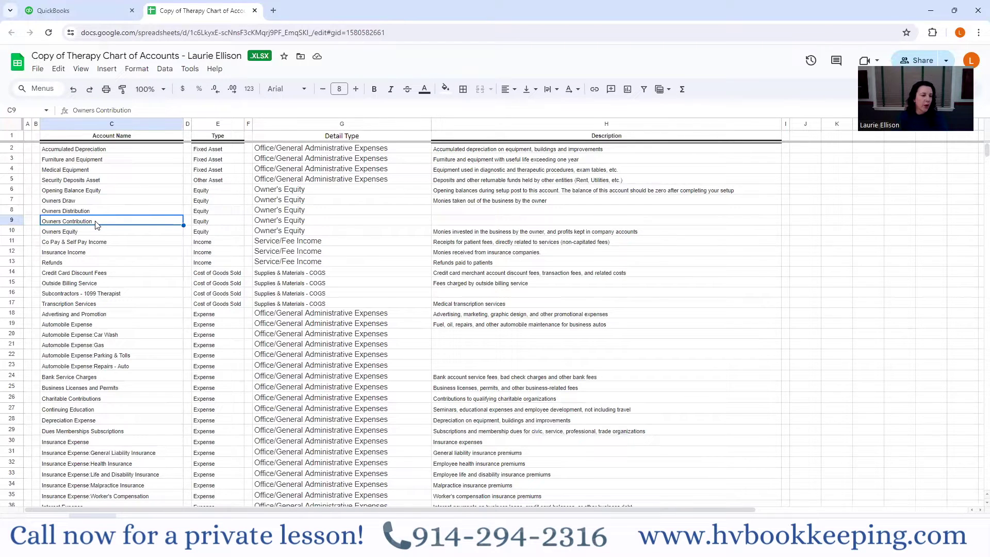
{"action": "scroll", "coordinate": [181, 223], "scroll_direction": "down", "scroll_amount": 2}
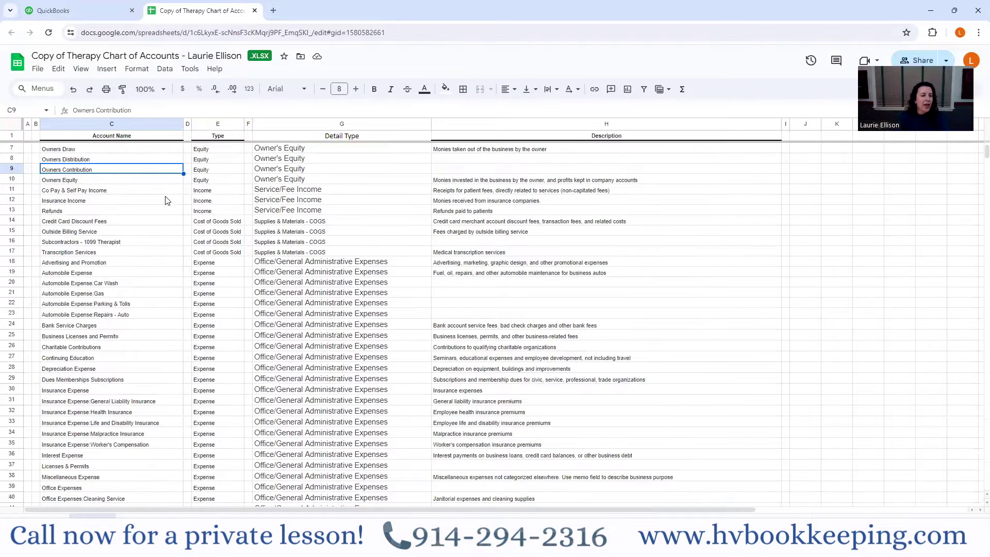
{"action": "left_click", "coordinate": [151, 193]}
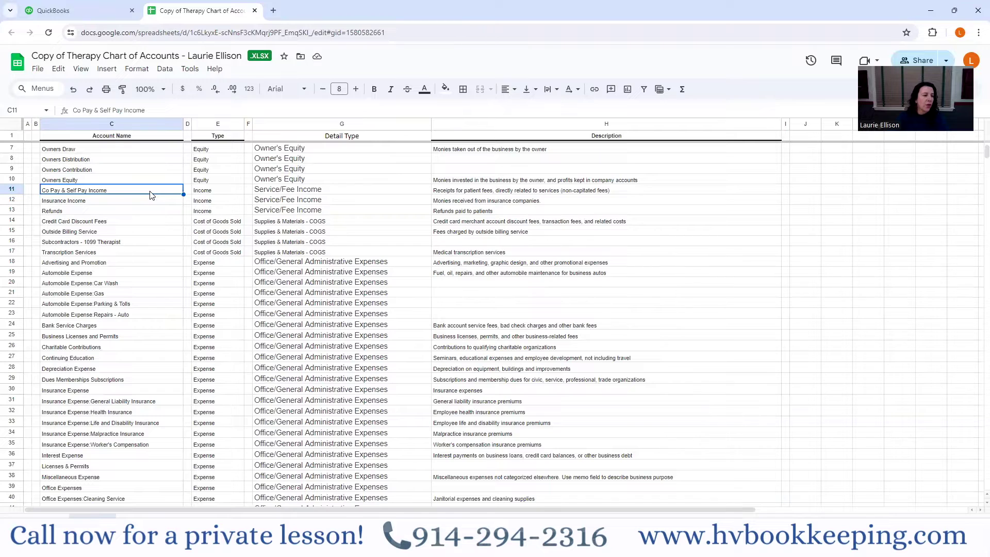
- In QuickBooks, open the Profit and Loss report and run it for All Dates
{"action": "left_click", "coordinate": [80, 11]}
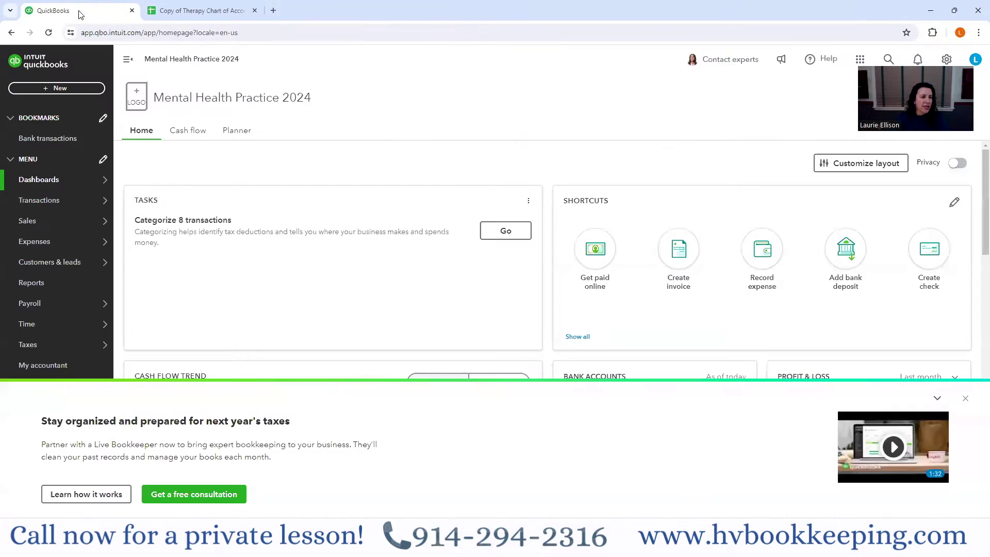
{"action": "left_click", "coordinate": [967, 401]}
{"action": "left_click", "coordinate": [38, 283]}
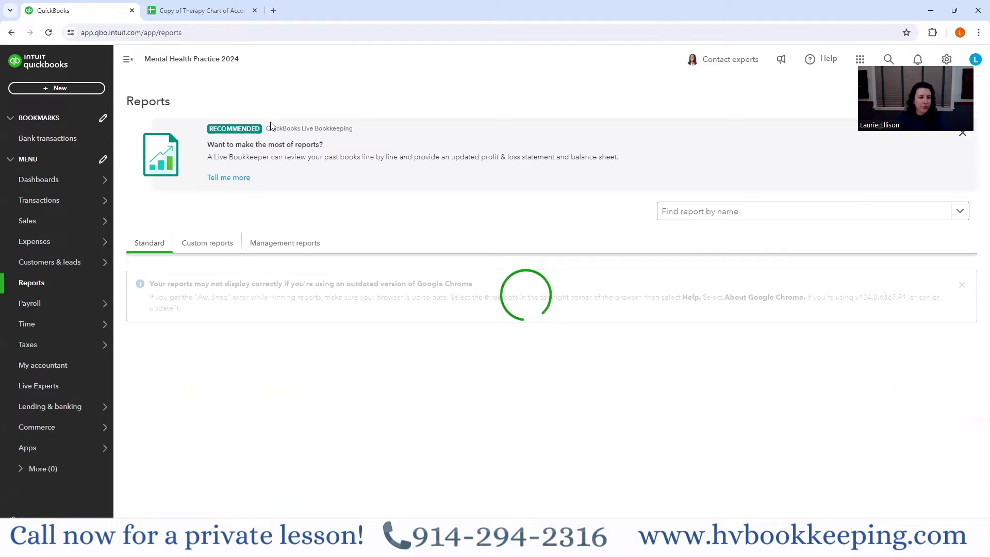
{"action": "left_click", "coordinate": [195, 429]}
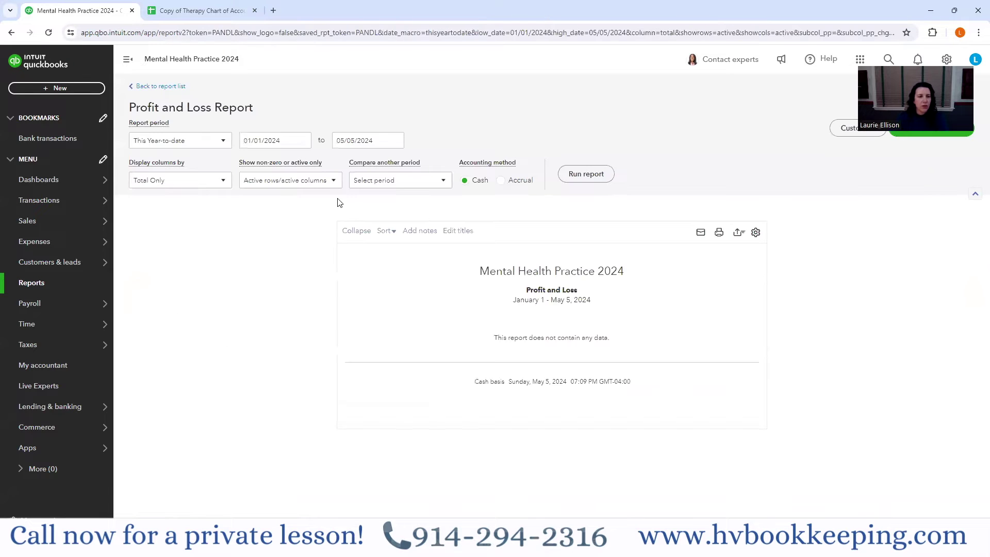
{"action": "left_click", "coordinate": [209, 147]}
{"action": "left_click", "coordinate": [176, 160]}
{"action": "left_click", "coordinate": [562, 173]}
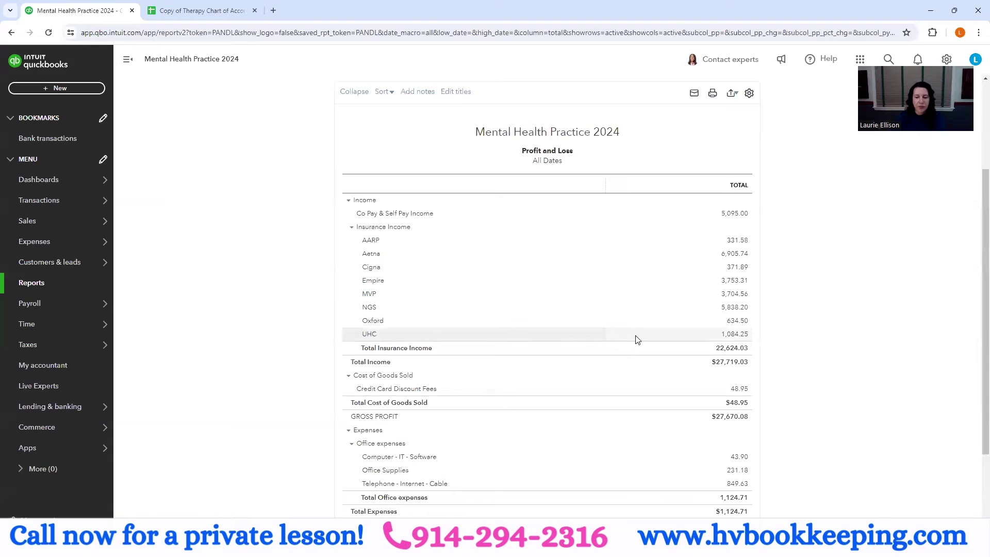
- Review the Total Insurance Income transactions, including Empire's $3,753.31 deposits, then return to the summary
{"action": "left_click", "coordinate": [731, 348]}
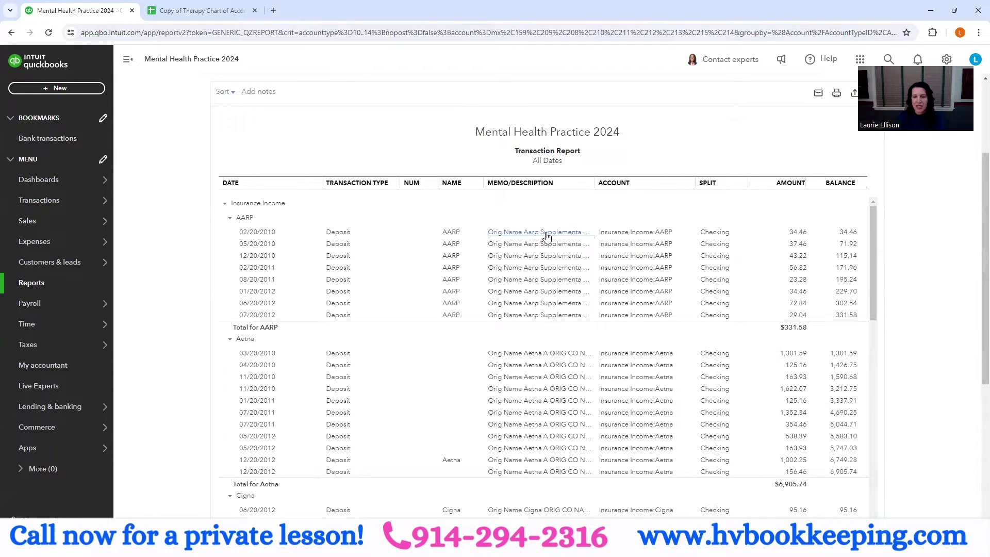
{"action": "left_click_drag", "start_coordinate": [594, 187], "coordinate": [649, 184]}
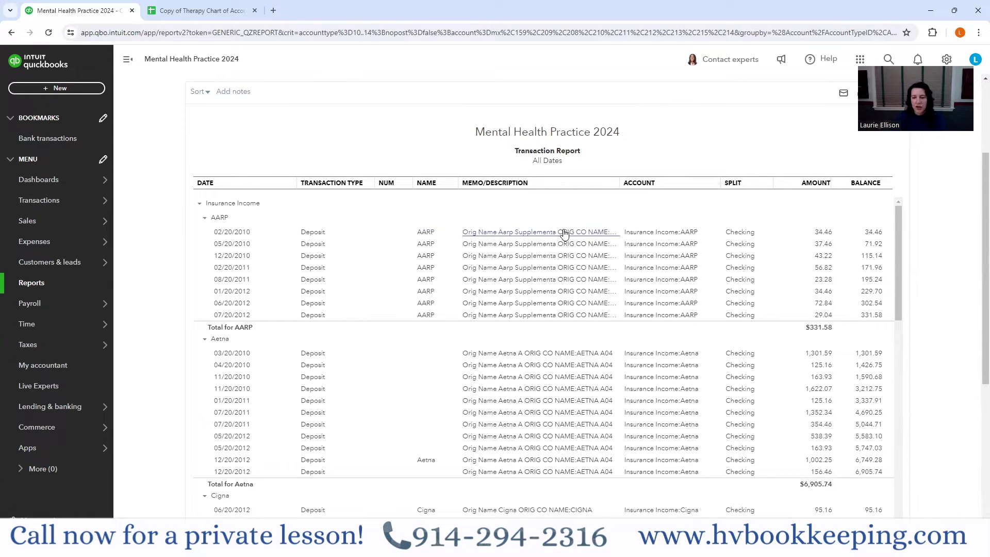
{"action": "left_click_drag", "start_coordinate": [204, 217], "coordinate": [225, 218]}
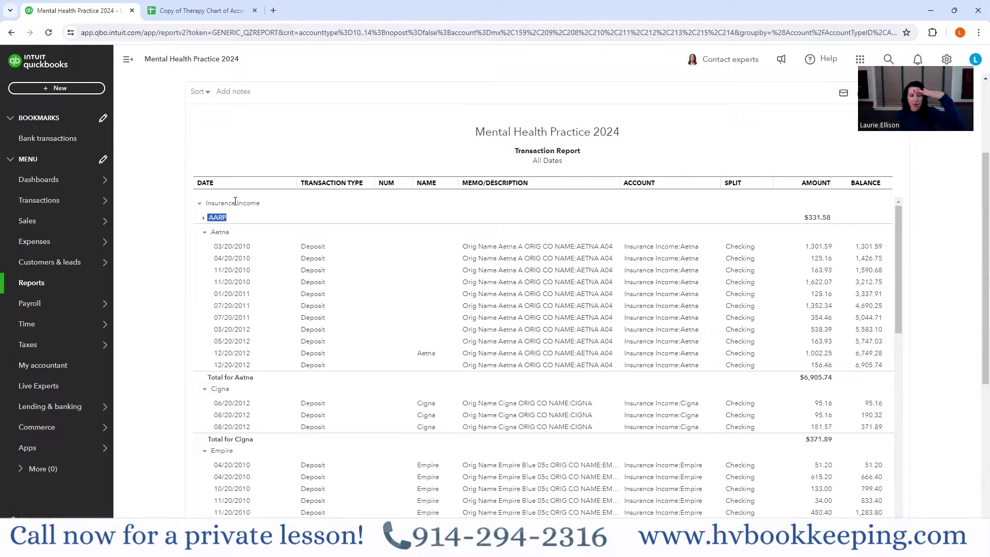
{"action": "scroll", "coordinate": [309, 355], "scroll_direction": "down", "scroll_amount": 3}
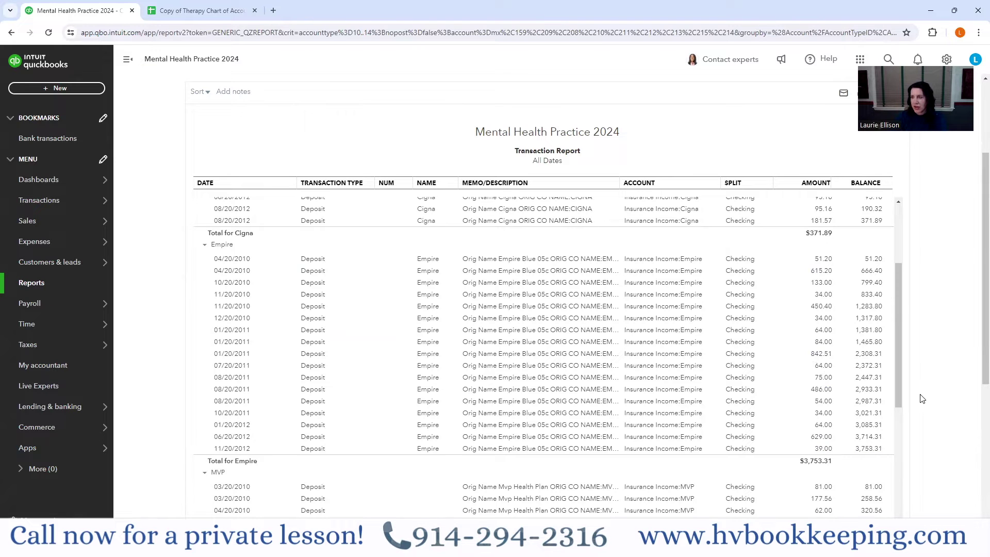
{"action": "scroll", "coordinate": [957, 391], "scroll_direction": "up", "scroll_amount": 3}
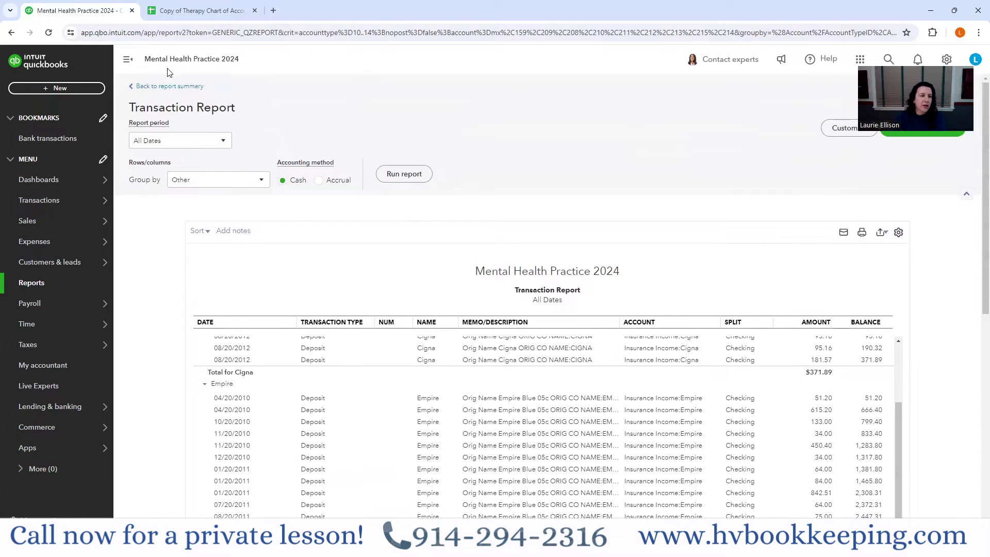
{"action": "left_click", "coordinate": [176, 87]}
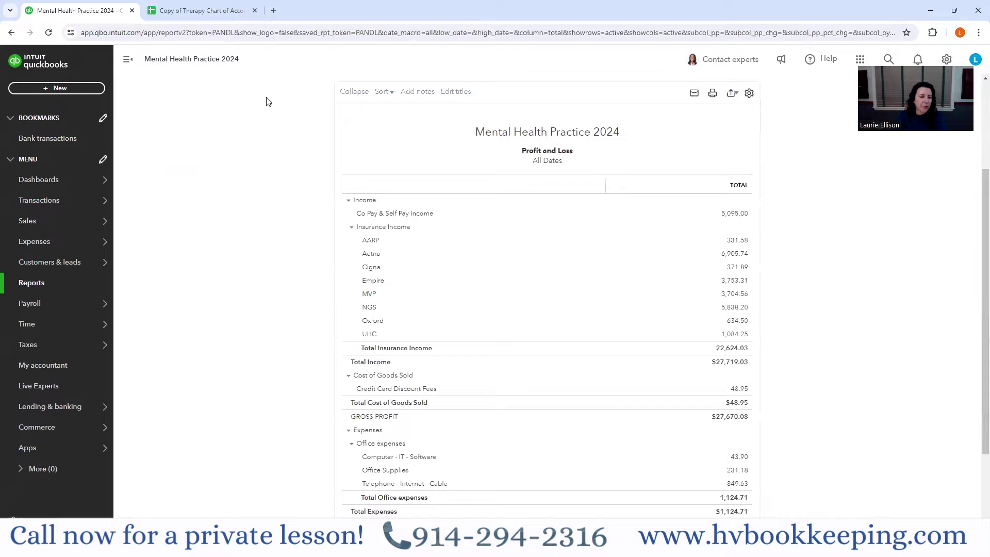
- Review the copy's cost-of-goods accounts, from Credit Card Discount Fees to Advertising and Promotion
{"action": "left_click", "coordinate": [215, 14]}
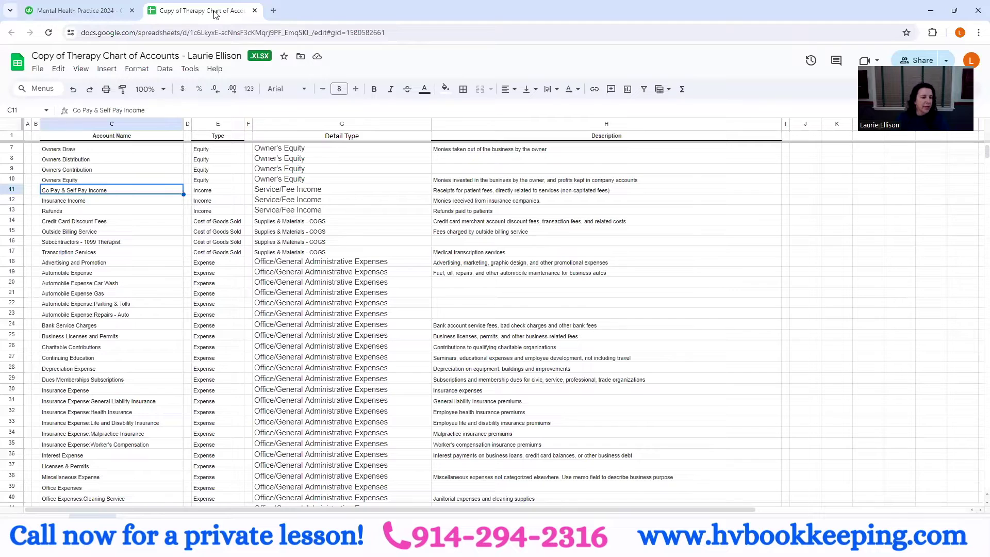
{"action": "left_click", "coordinate": [86, 223]}
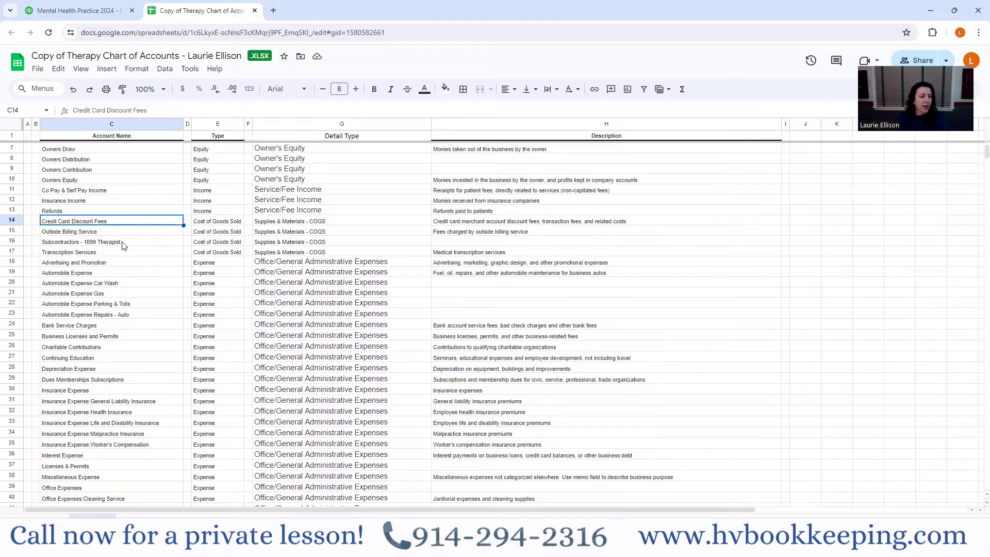
{"action": "scroll", "coordinate": [124, 245], "scroll_direction": "down", "scroll_amount": 1}
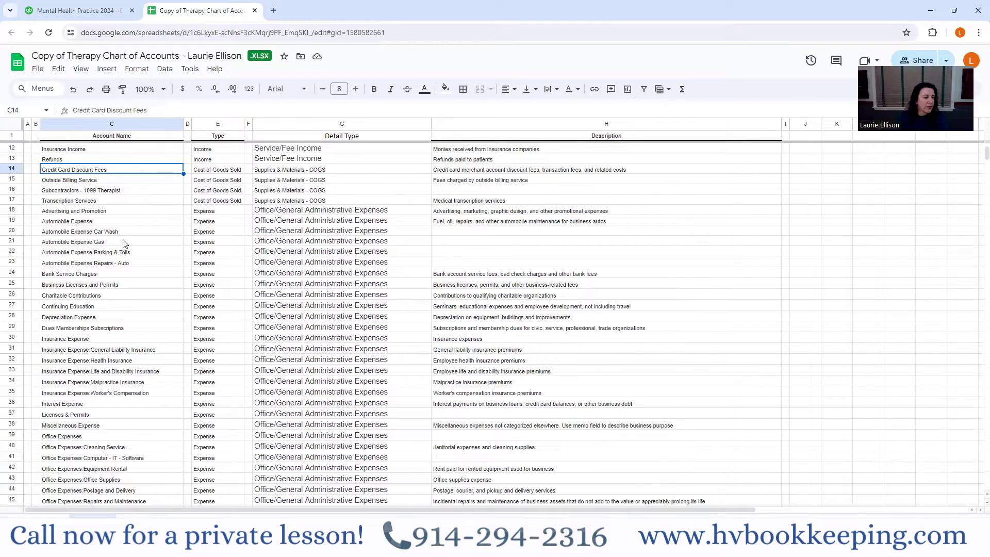
{"action": "left_click", "coordinate": [102, 212]}
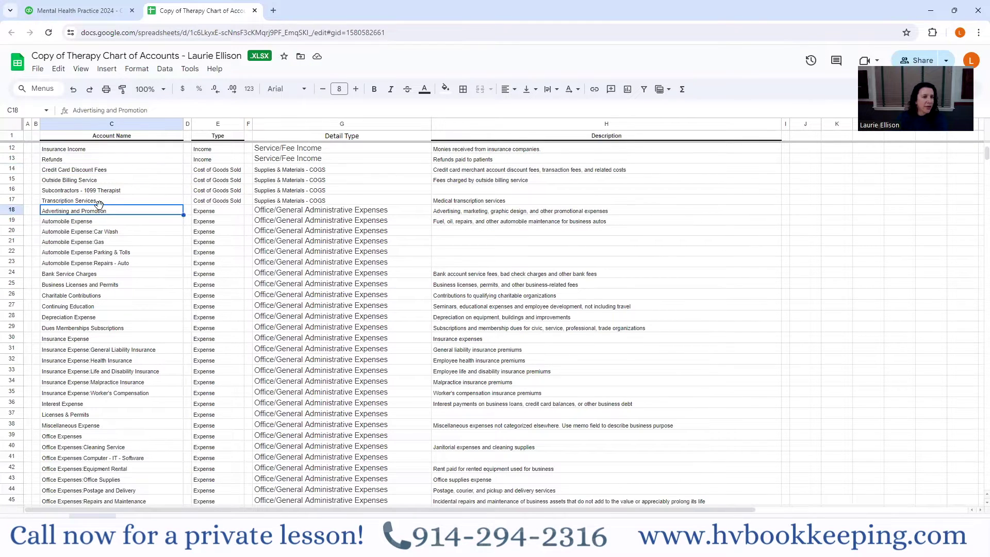
- Set the whole sheet to 14-point text and auto-fit every column width
{"action": "left_click", "coordinate": [11, 126]}
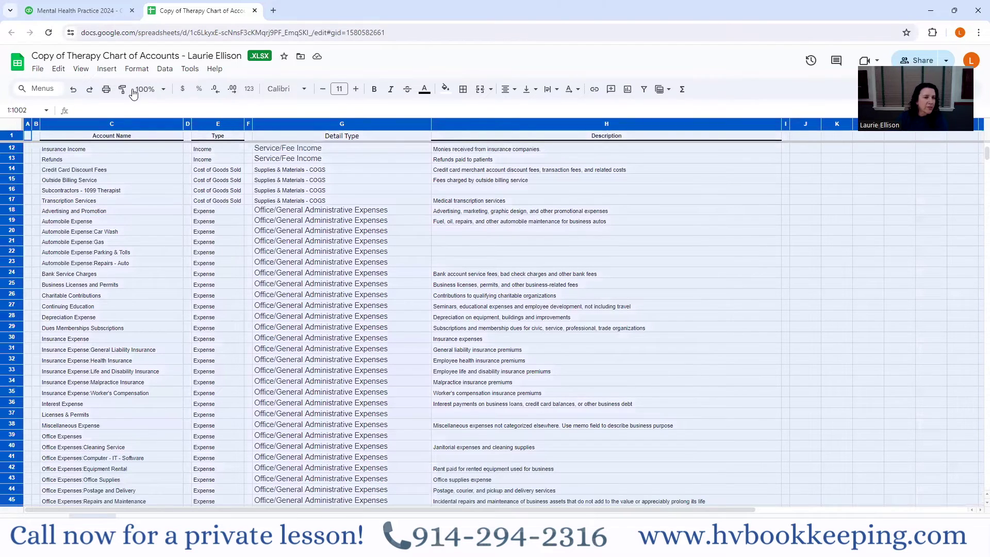
{"action": "left_click", "coordinate": [355, 88]}
{"action": "left_click", "coordinate": [356, 89]}
{"action": "left_click", "coordinate": [356, 89]}
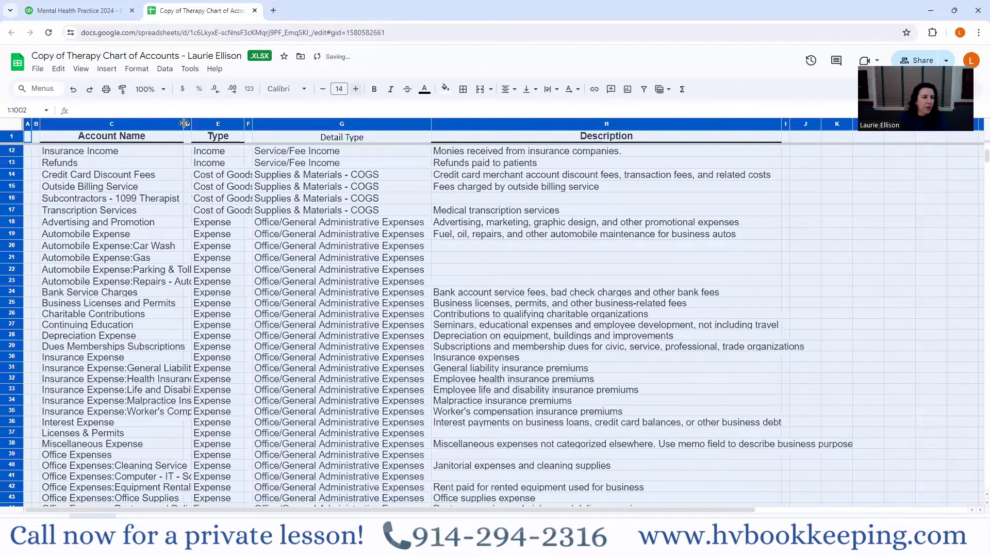
{"action": "double_click", "coordinate": [184, 123]}
{"action": "left_click", "coordinate": [215, 221]}
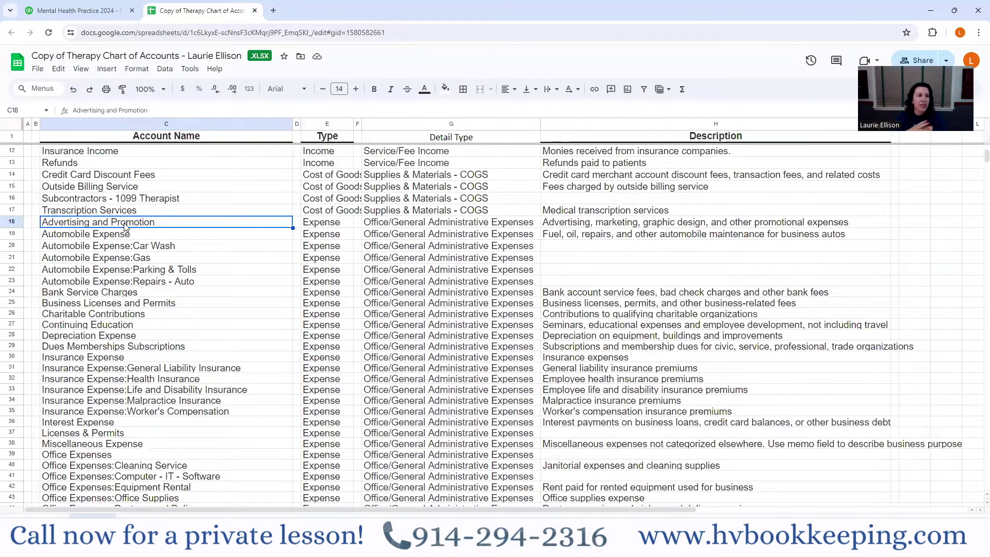
{"action": "left_click", "coordinate": [73, 11]}
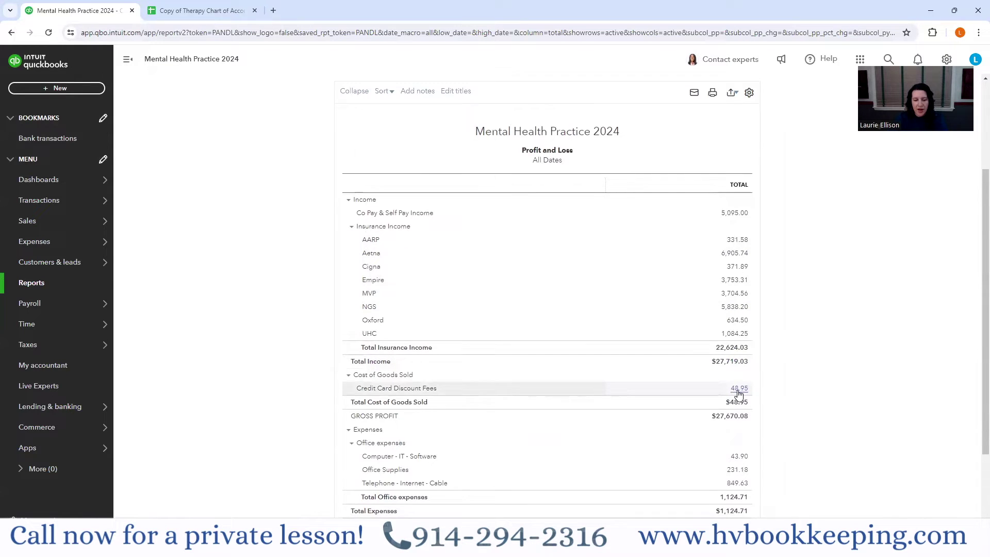
{"action": "scroll", "coordinate": [740, 395], "scroll_direction": "down", "scroll_amount": 2}
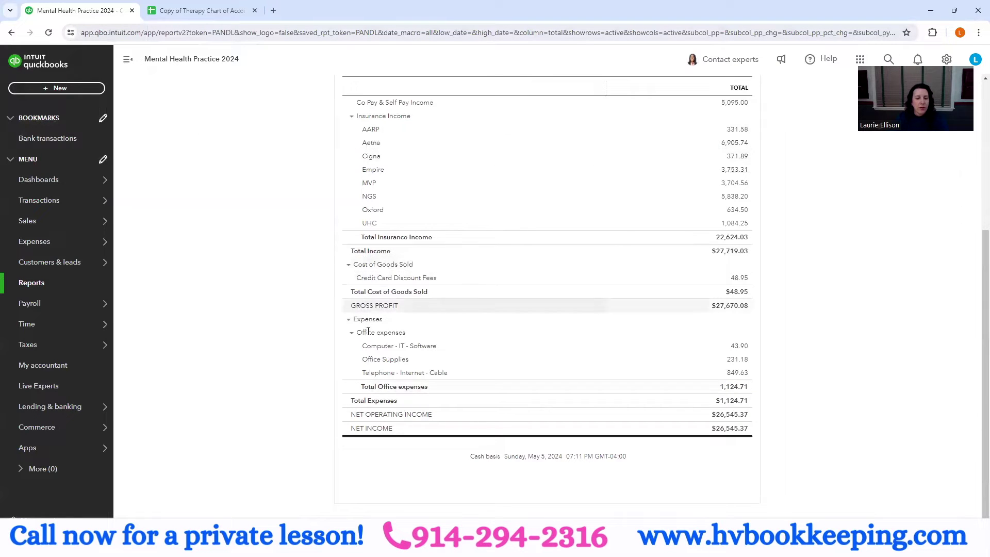
{"action": "left_click", "coordinate": [199, 10]}
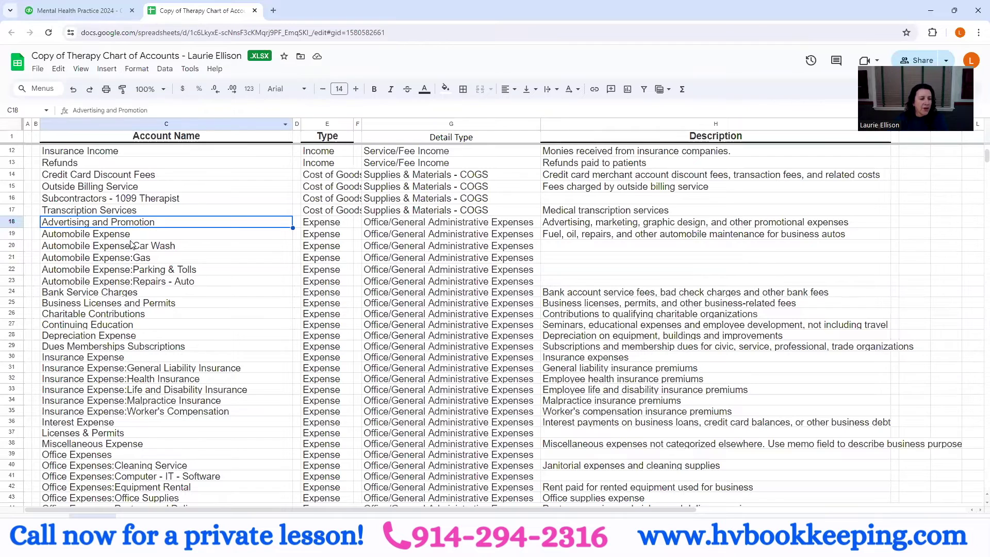
{"action": "scroll", "coordinate": [131, 244], "scroll_direction": "down", "scroll_amount": 1}
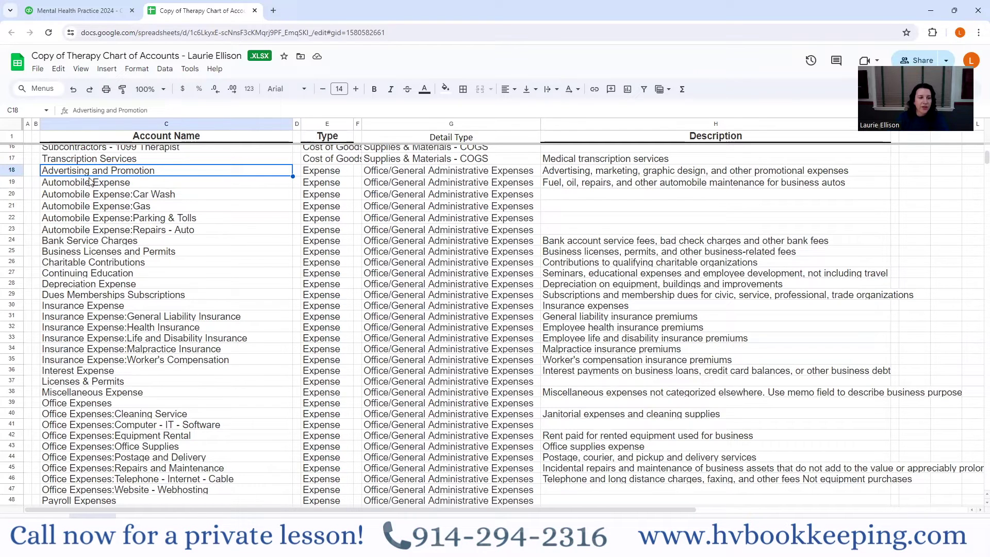
{"action": "left_click", "coordinate": [139, 242]}
{"action": "scroll", "coordinate": [222, 273], "scroll_direction": "down", "scroll_amount": 1}
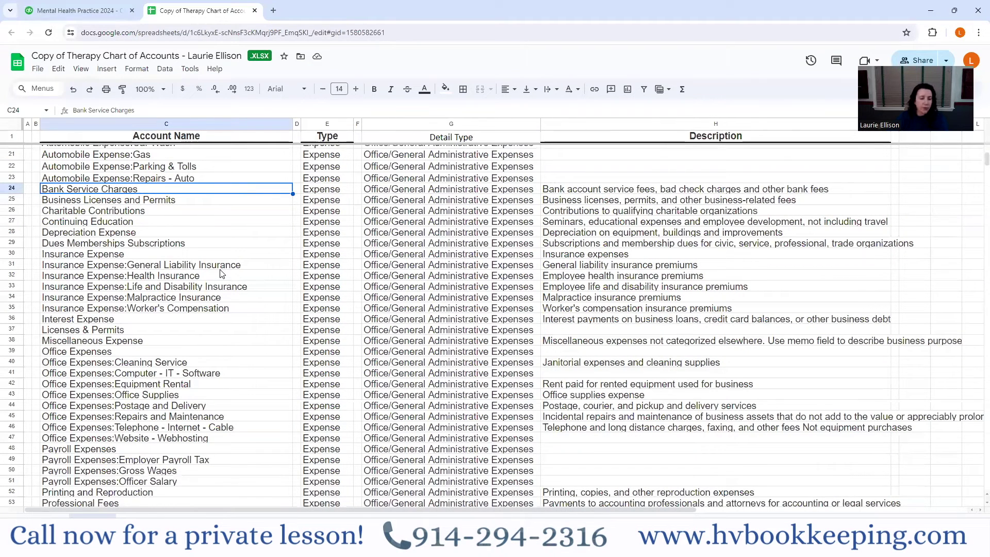
{"action": "key", "text": "Down"}
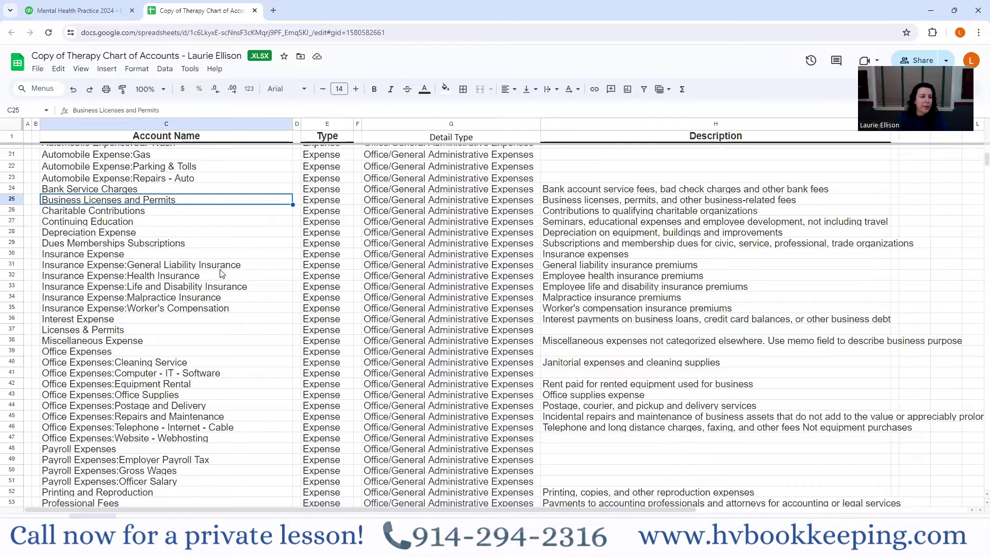
{"action": "key", "text": "Down"}
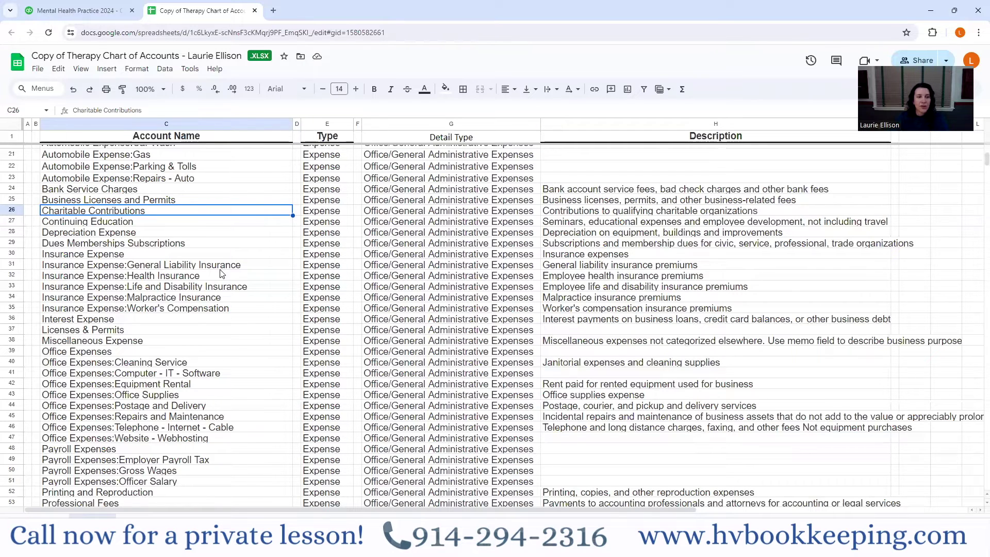
{"action": "key", "text": "Down"}
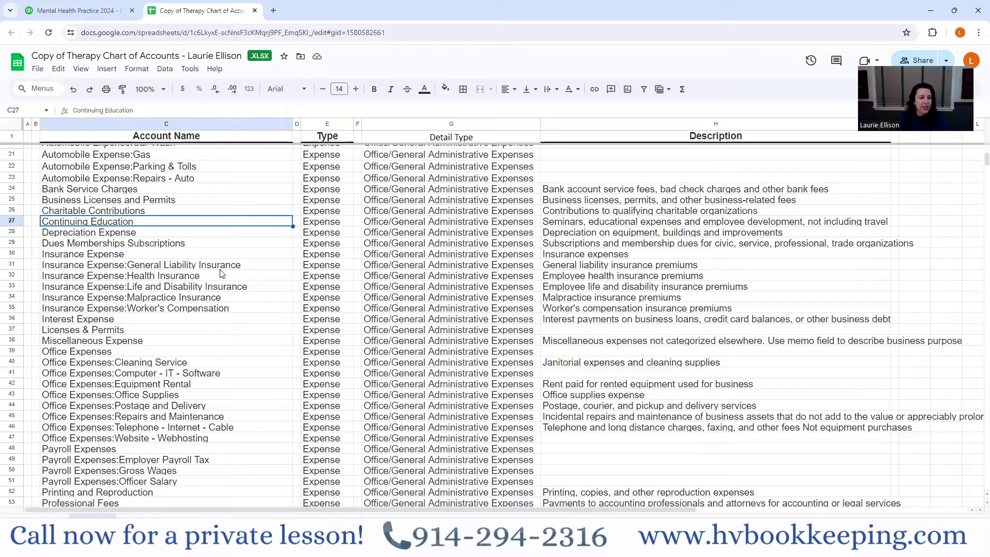
{"action": "key", "text": "Down"}
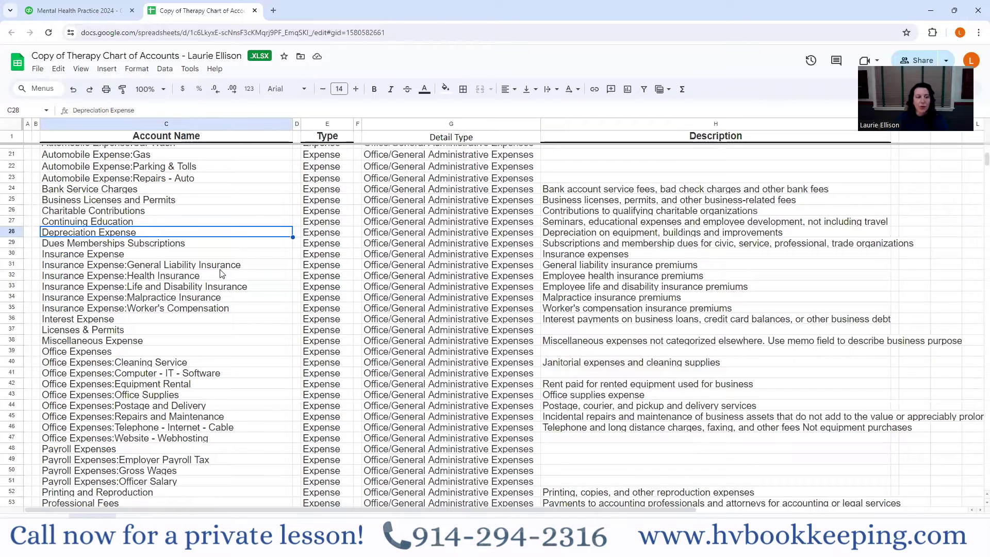
{"action": "key", "text": "Down"}
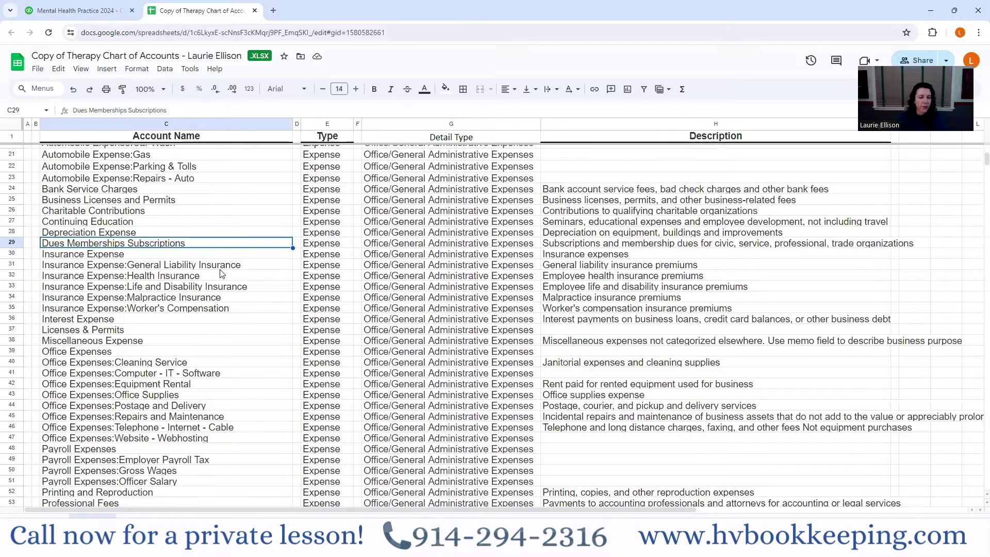
{"action": "left_click", "coordinate": [143, 268]}
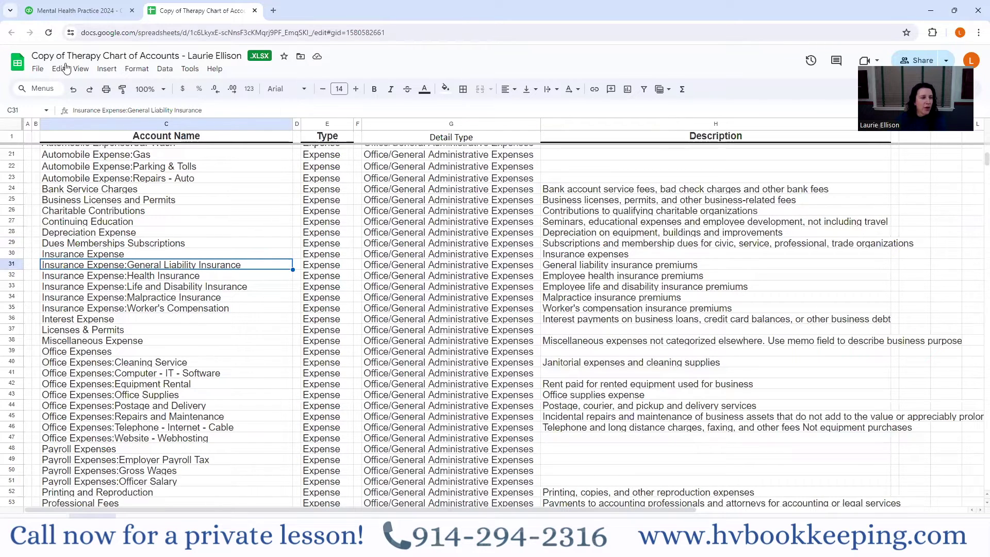
- Start a new expense and add MLMIC as a new vendor payee
{"action": "left_click", "coordinate": [94, 15]}
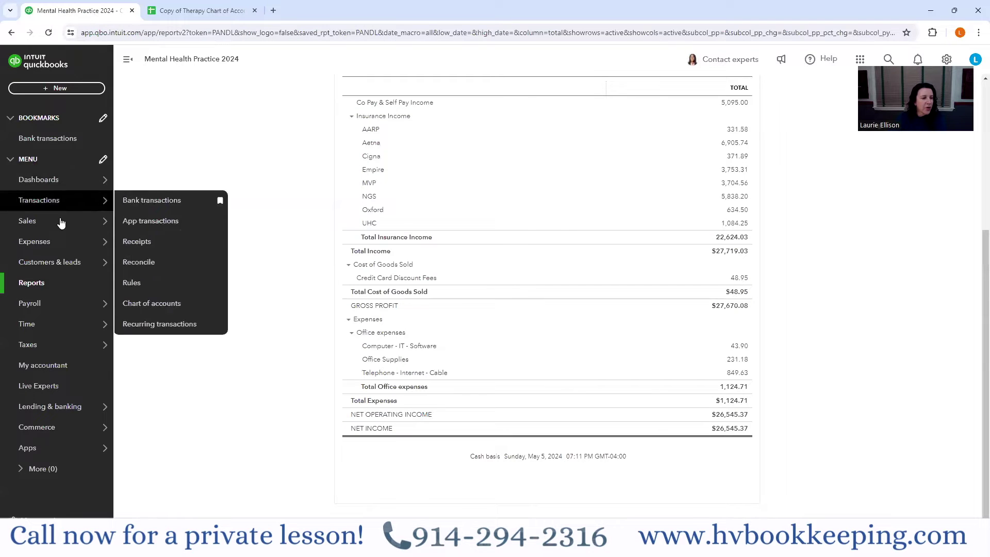
{"action": "left_click", "coordinate": [220, 241]}
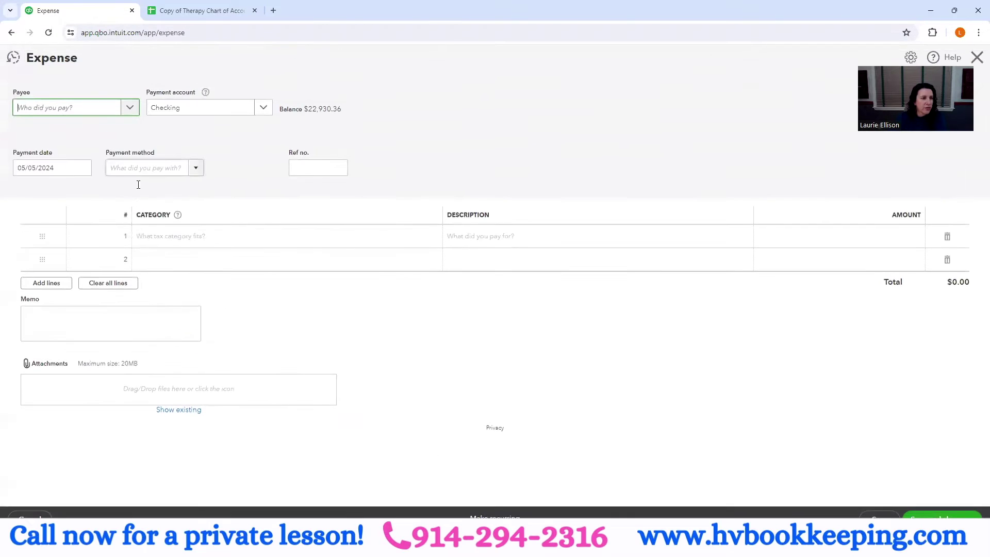
{"action": "left_click", "coordinate": [129, 108]}
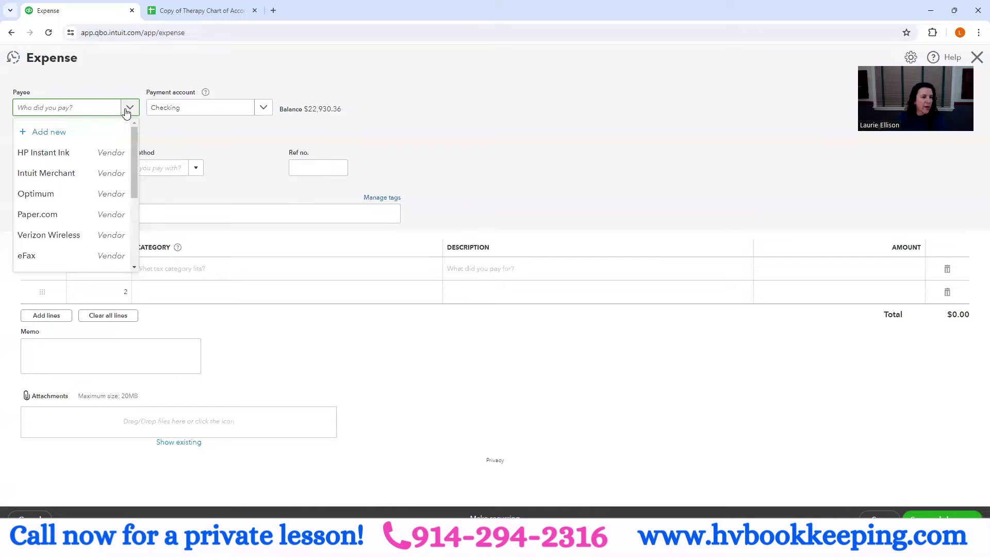
{"action": "left_click", "coordinate": [54, 132]}
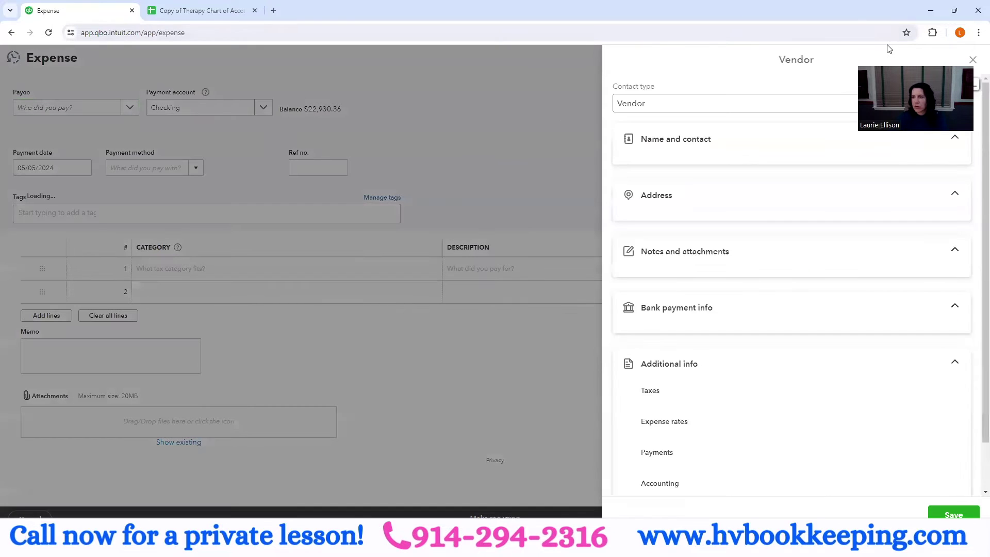
{"action": "type", "text": "MLMIC"}
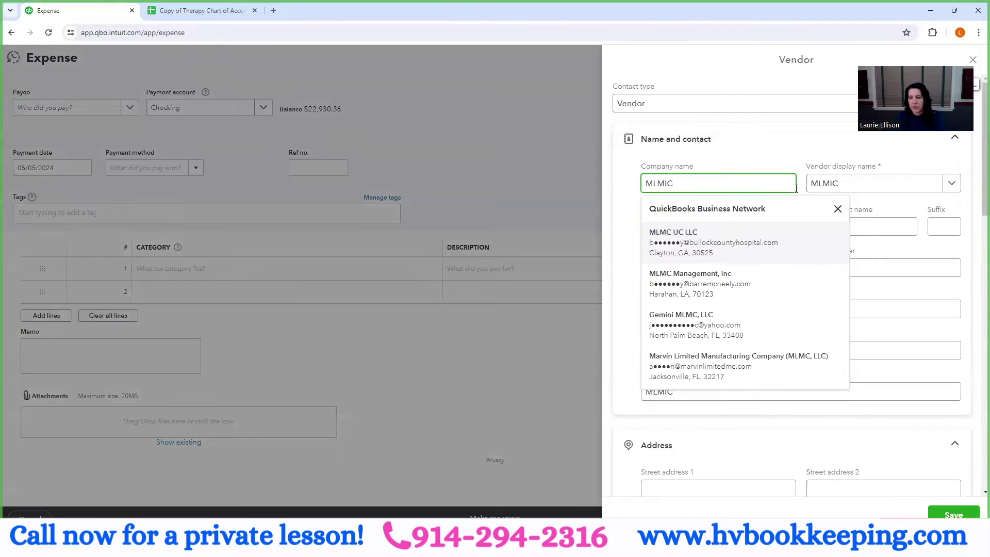
{"action": "left_click", "coordinate": [838, 210]}
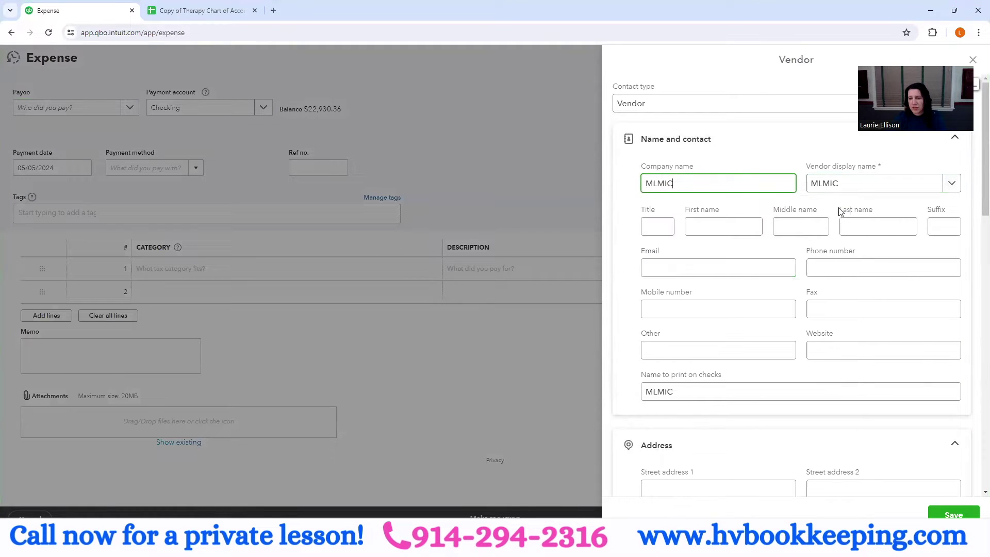
{"action": "left_click", "coordinate": [958, 515]}
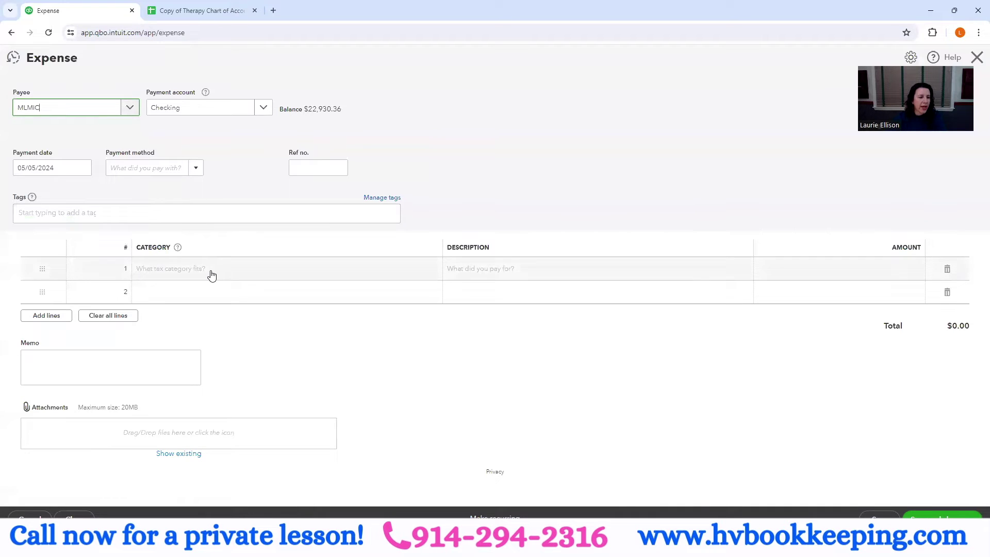
- Add a $4,000 Malpractice Insurance category line and save the expense
{"action": "left_click", "coordinate": [211, 276]}
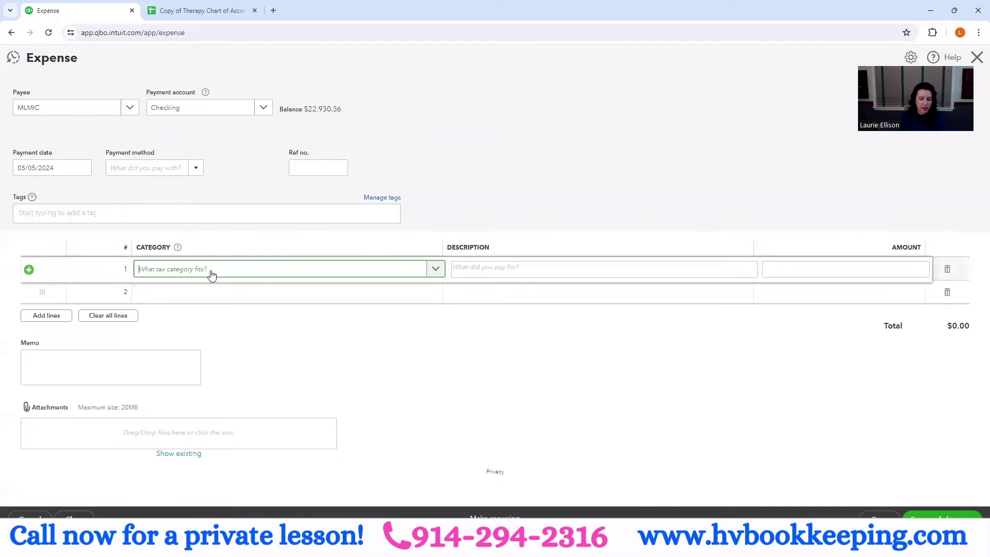
{"action": "type", "text": "mal"}
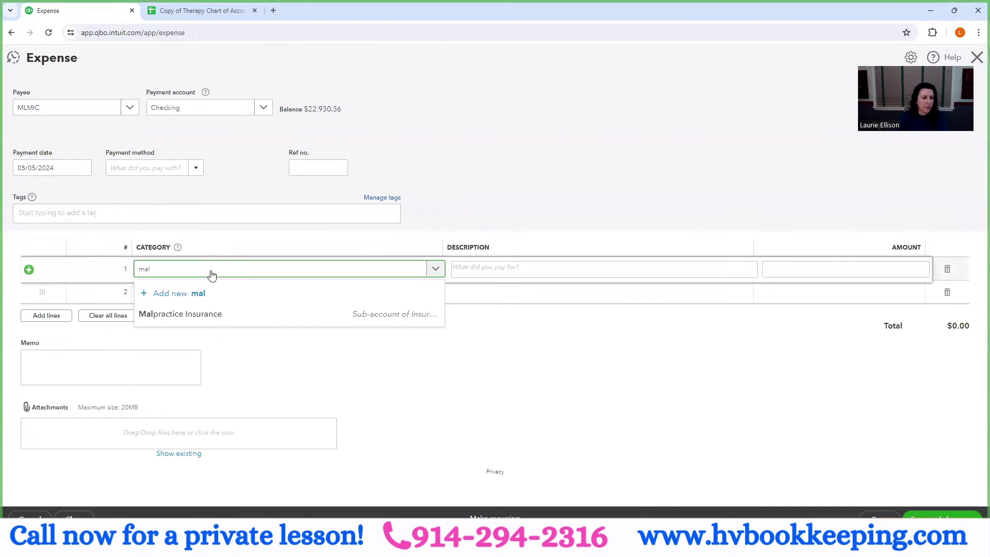
{"action": "left_click", "coordinate": [211, 315]}
{"action": "left_click", "coordinate": [826, 268]}
{"action": "type", "text": "4000"}
{"action": "left_click", "coordinate": [626, 144]}
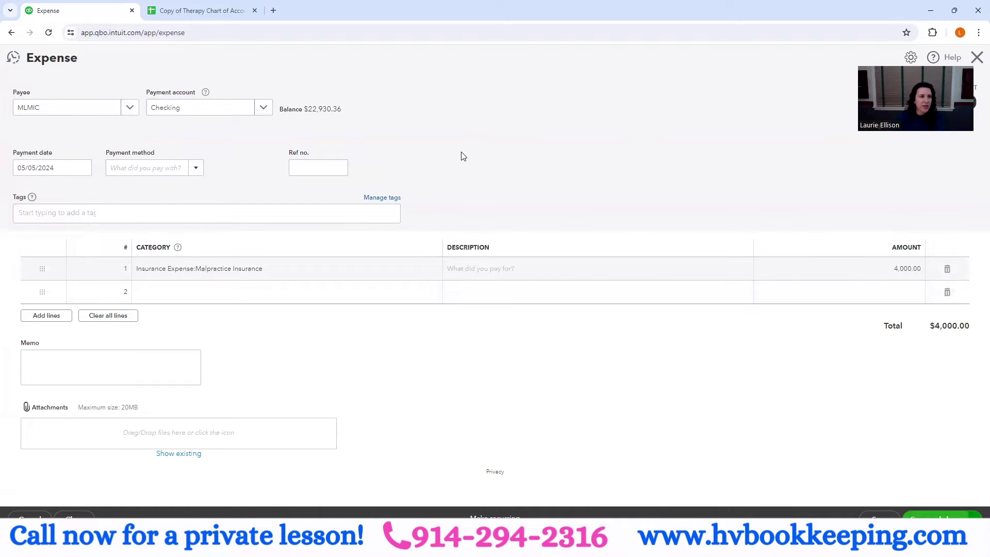
{"action": "key", "text": "ctrl+alt+d"}
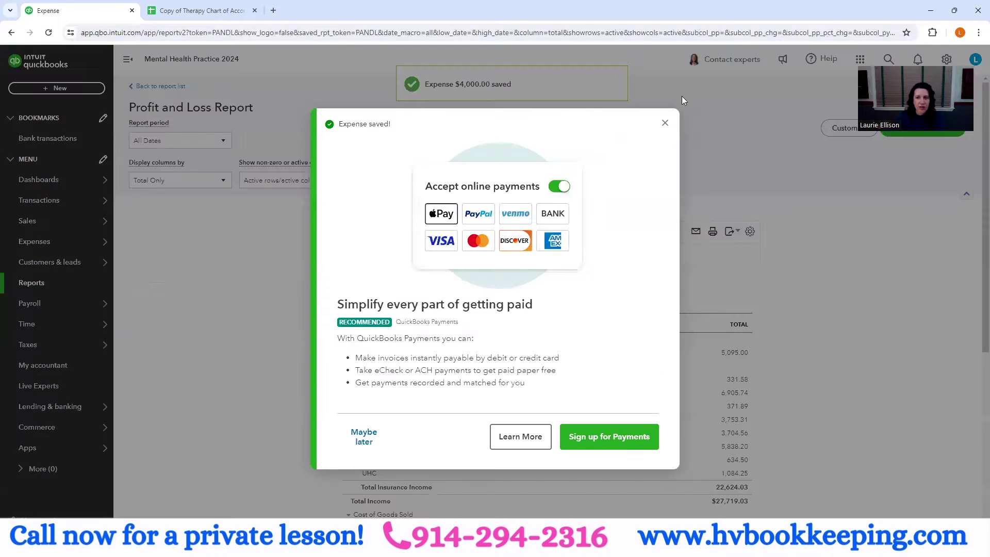
- Dismiss the payments promo and confirm Malpractice Insurance shows 4,000.00 in the Profit and Loss
{"action": "left_click", "coordinate": [663, 125]}
{"action": "scroll", "coordinate": [822, 289], "scroll_direction": "down", "scroll_amount": 1}
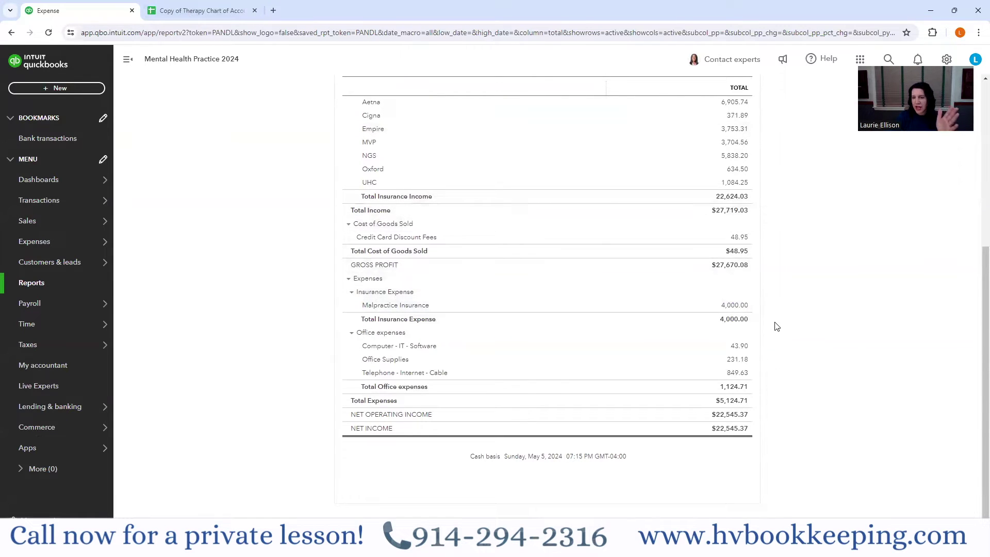
{"action": "scroll", "coordinate": [776, 327], "scroll_direction": "up", "scroll_amount": 2}
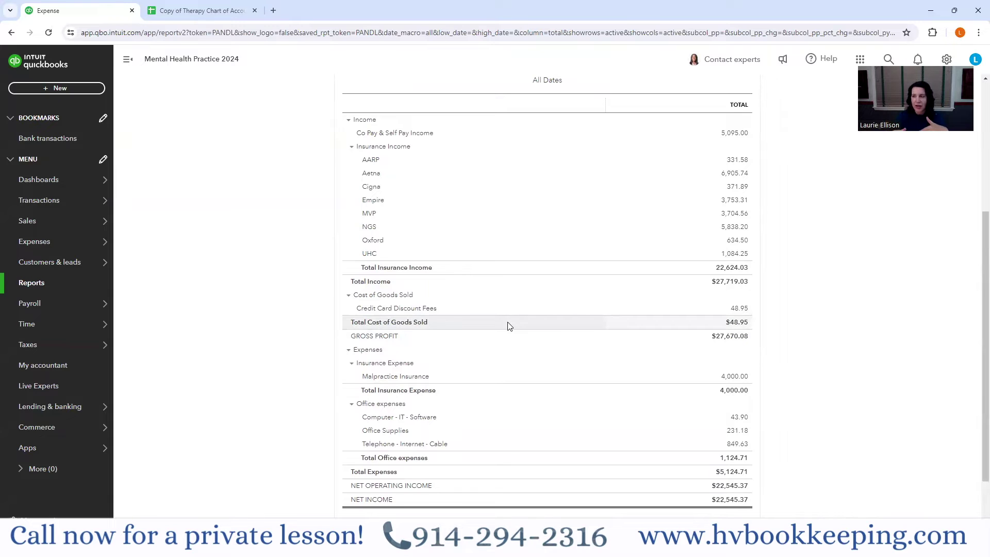
- Return to the chart of accounts and review Insurance Expense and its sub-accounts in C30–C35
{"action": "left_click", "coordinate": [197, 12]}
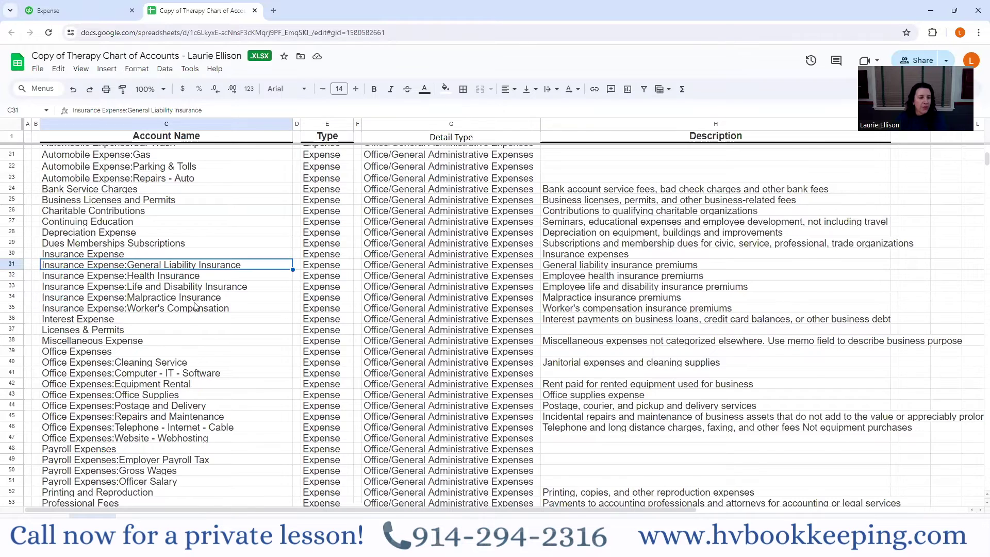
{"action": "scroll", "coordinate": [194, 307], "scroll_direction": "down", "scroll_amount": 2}
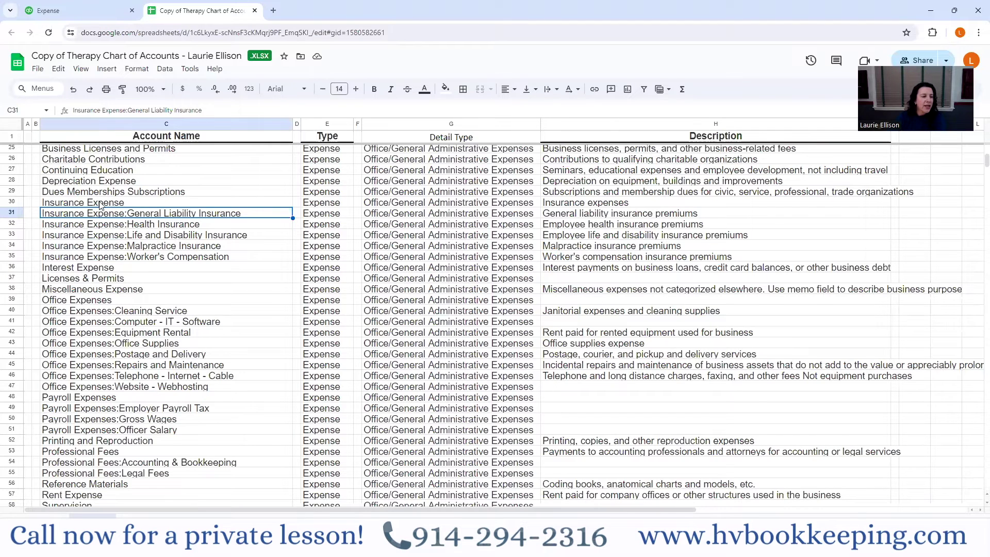
{"action": "left_click", "coordinate": [165, 259]}
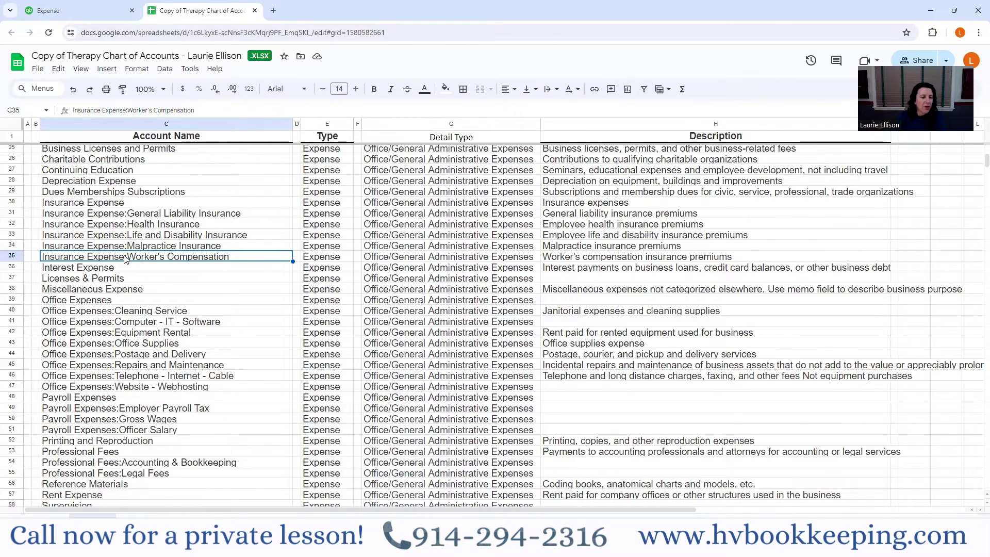
{"action": "left_click", "coordinate": [68, 204]}
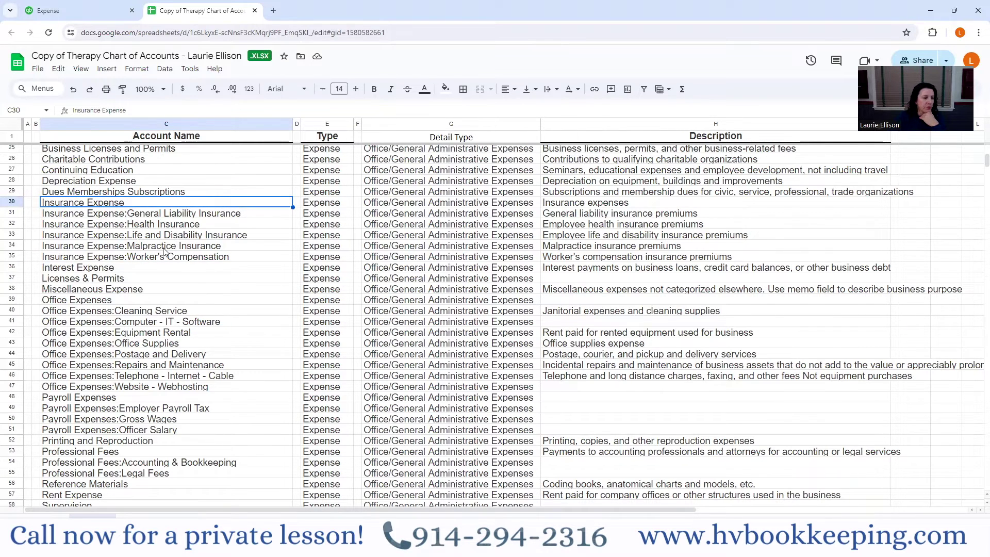
{"action": "scroll", "coordinate": [163, 251], "scroll_direction": "down", "scroll_amount": 2}
{"action": "scroll", "coordinate": [164, 251], "scroll_direction": "down", "scroll_amount": 2}
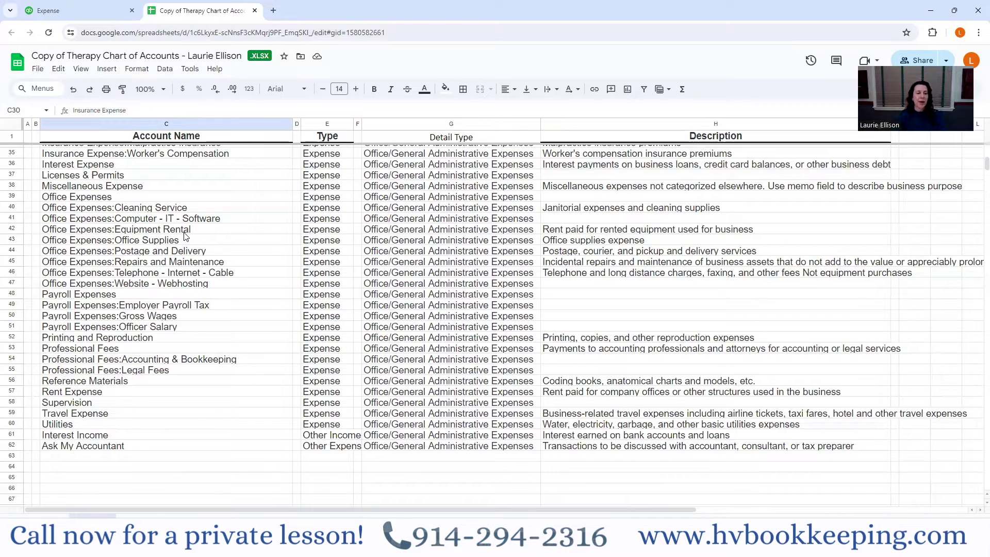
{"action": "left_click", "coordinate": [210, 264]}
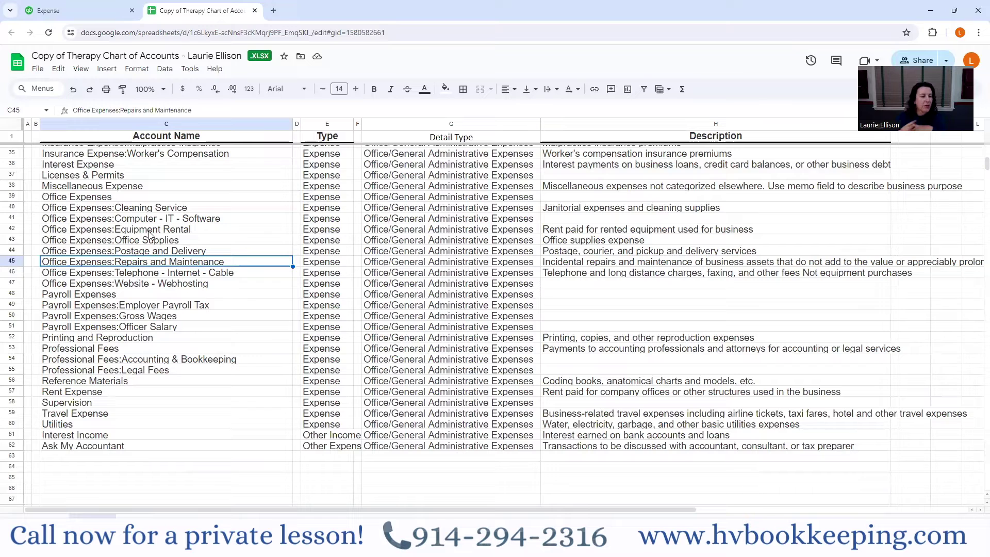
{"action": "left_click", "coordinate": [85, 10]}
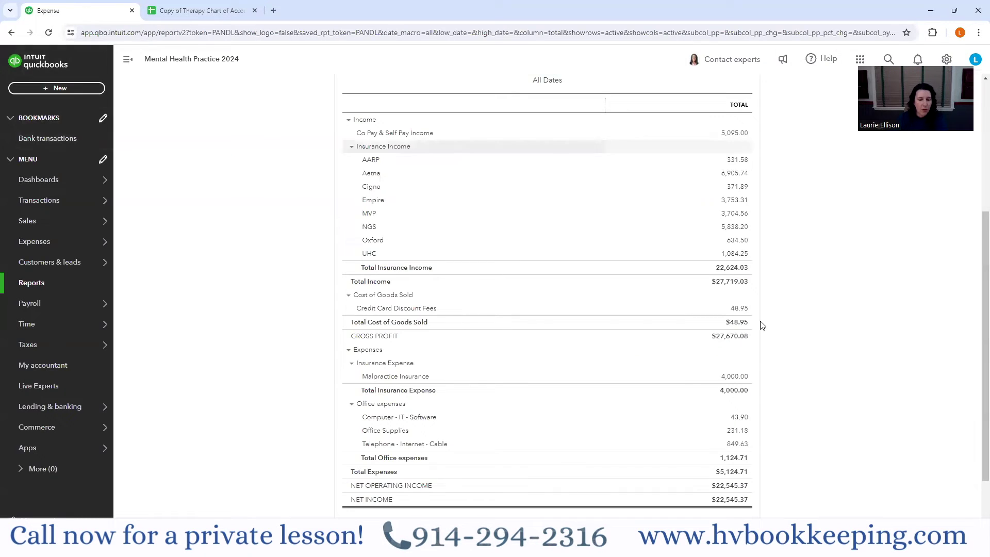
{"action": "scroll", "coordinate": [810, 345], "scroll_direction": "down", "scroll_amount": 1}
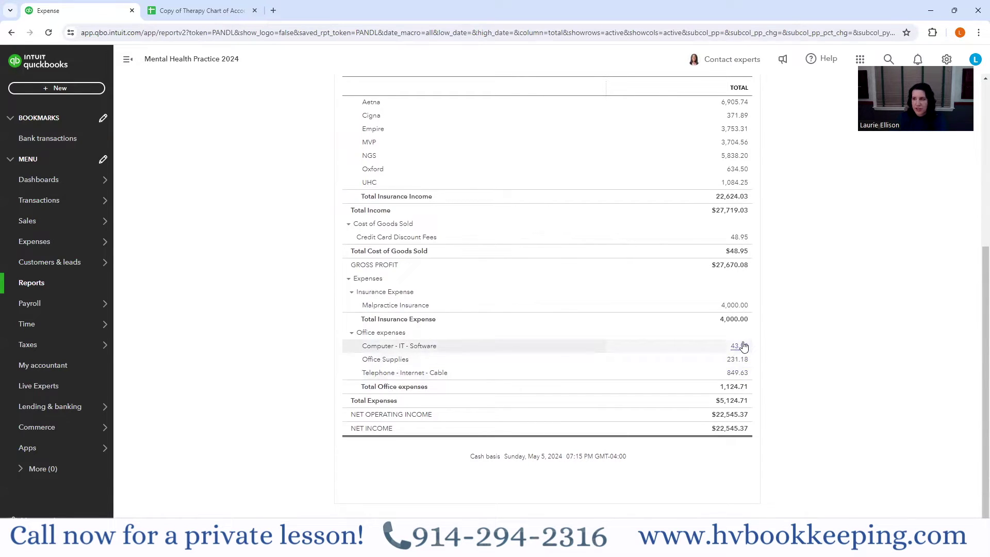
{"action": "left_click", "coordinate": [351, 334]}
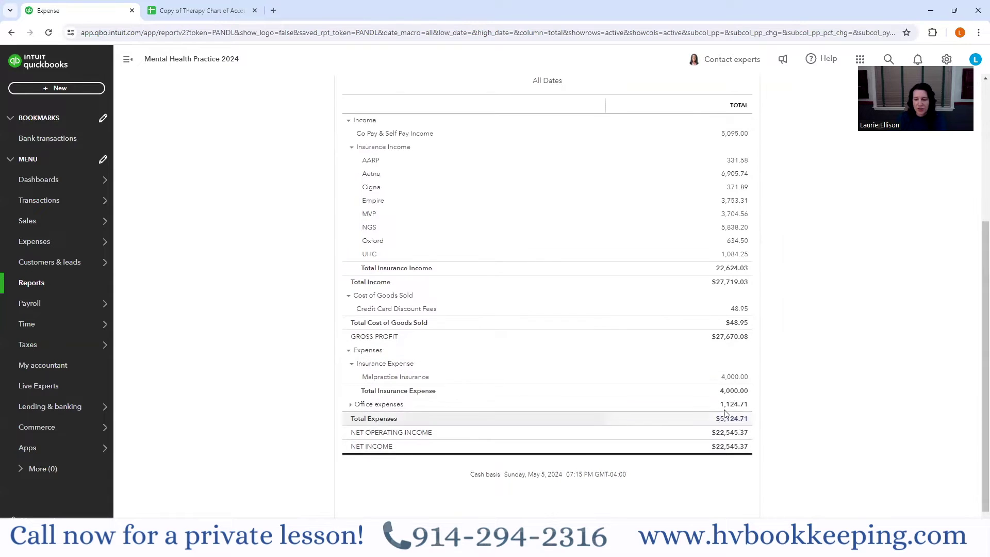
{"action": "left_click", "coordinate": [350, 407]}
{"action": "scroll", "coordinate": [769, 400], "scroll_direction": "down", "scroll_amount": 1}
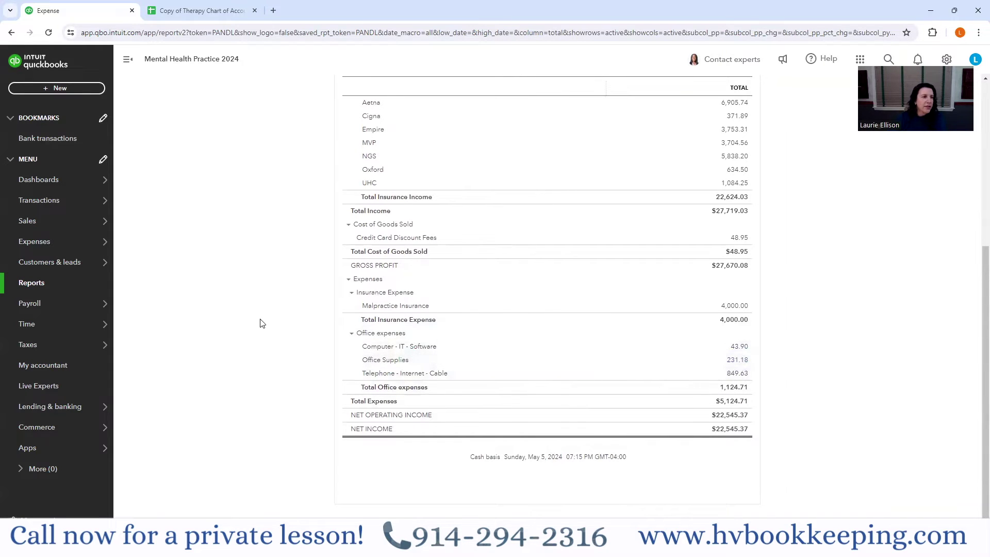
{"action": "left_click", "coordinate": [189, 15]}
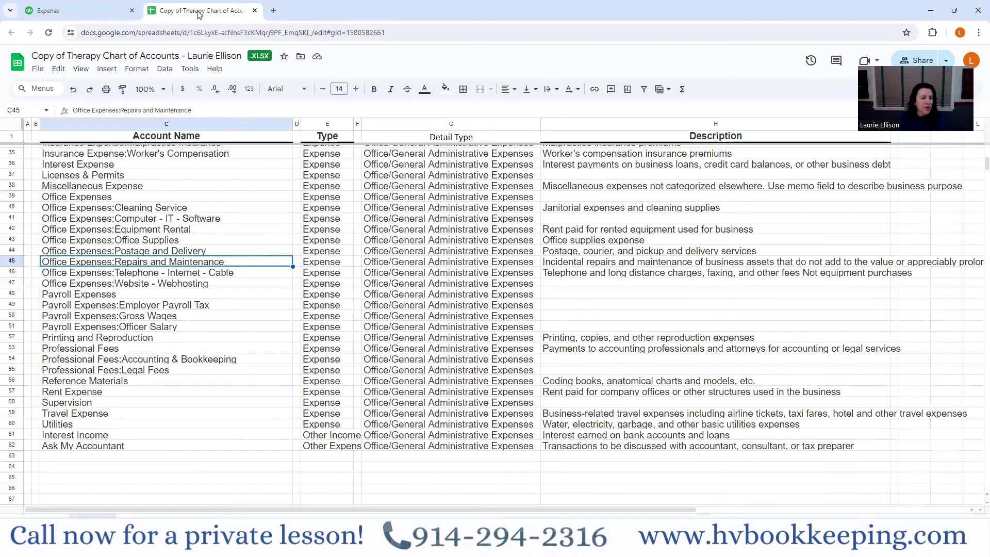
{"action": "left_click", "coordinate": [162, 285]}
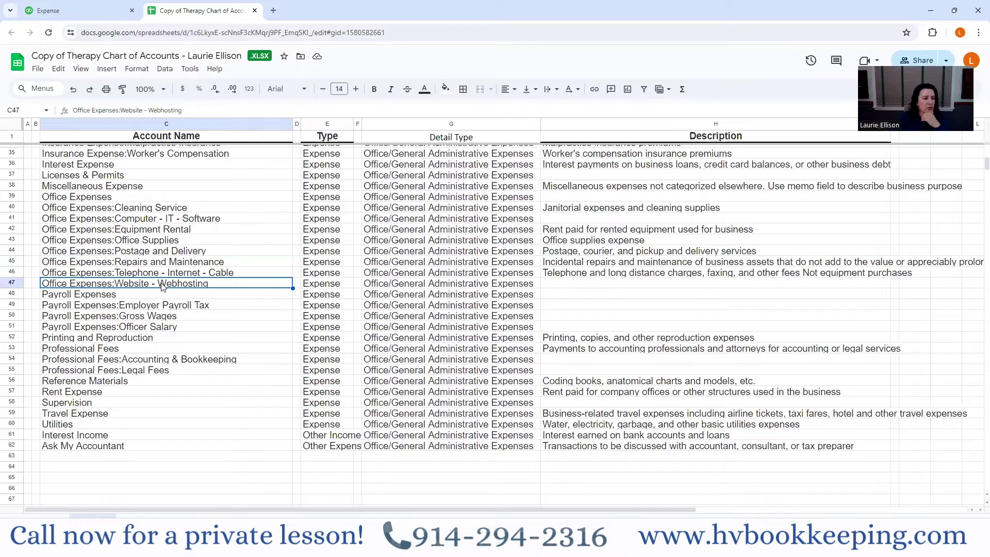
{"action": "scroll", "coordinate": [161, 287], "scroll_direction": "down", "scroll_amount": 2}
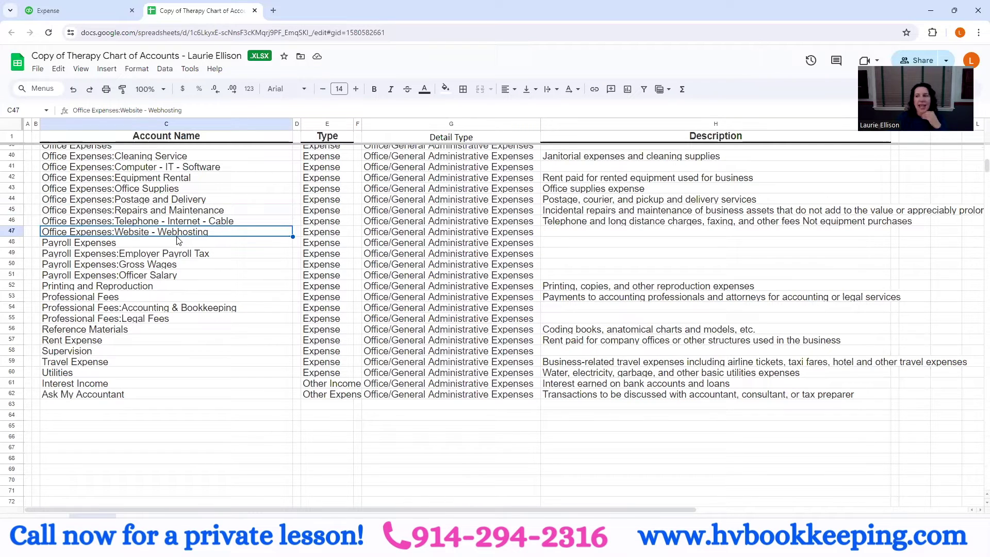
{"action": "scroll", "coordinate": [178, 241], "scroll_direction": "up", "scroll_amount": 1}
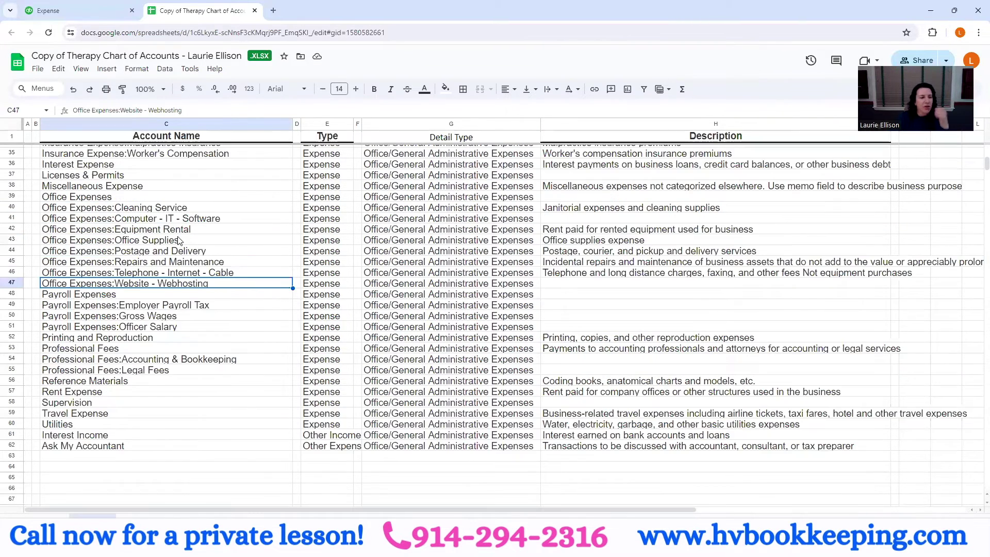